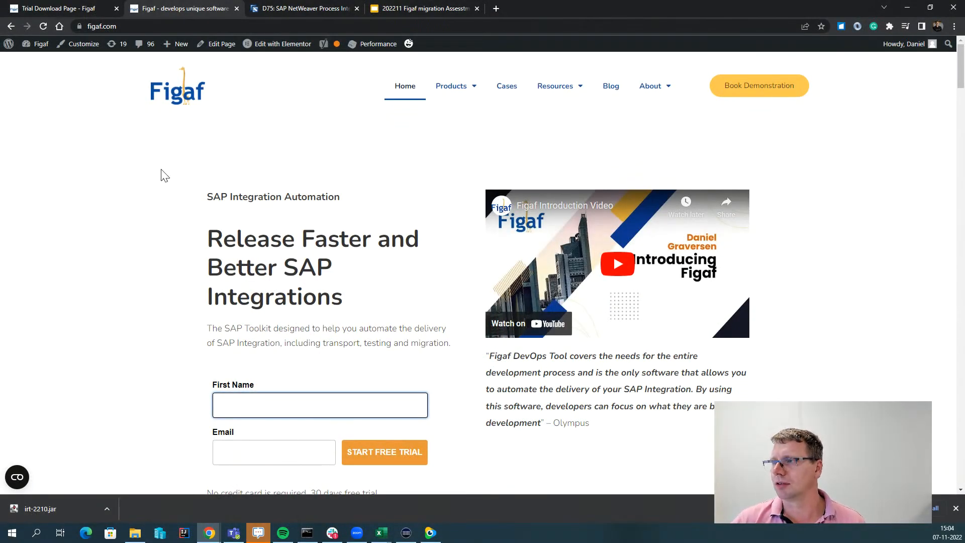
# Scroll the Figaf trial download page to the irt-2210.jar download and the Java 8 run-irt.bat script.
pyautogui.click(49, 6)
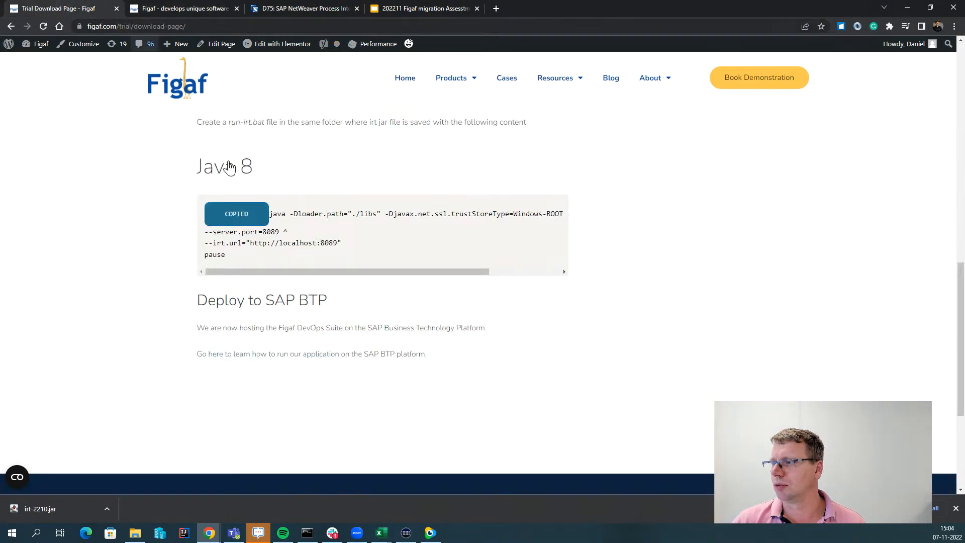
pyautogui.scroll(5, 183, 250)
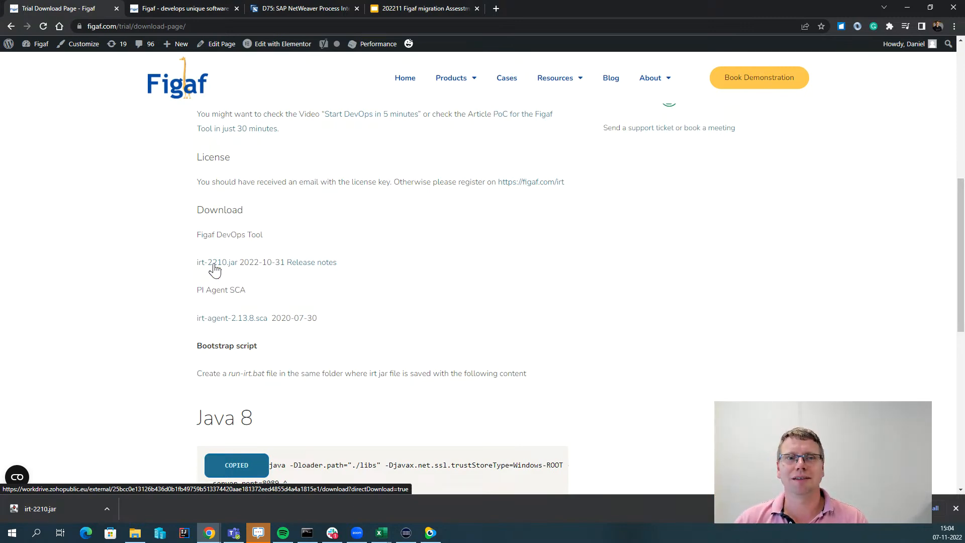
pyautogui.scroll(-1, 191, 327)
pyautogui.scroll(-1, 191, 328)
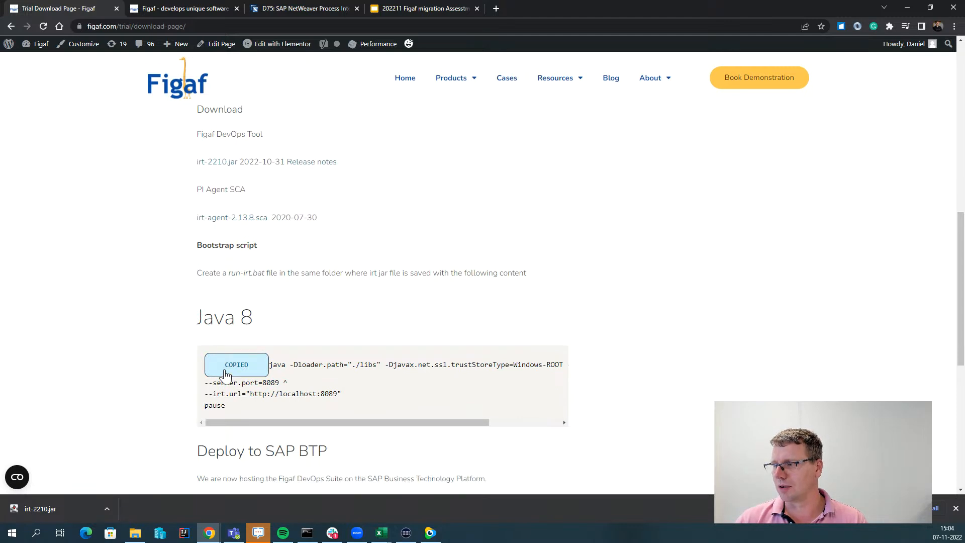
# Open run.bat in Notepad and compare its jar, port and irt.url arguments with the web script.
pyautogui.click(135, 532)
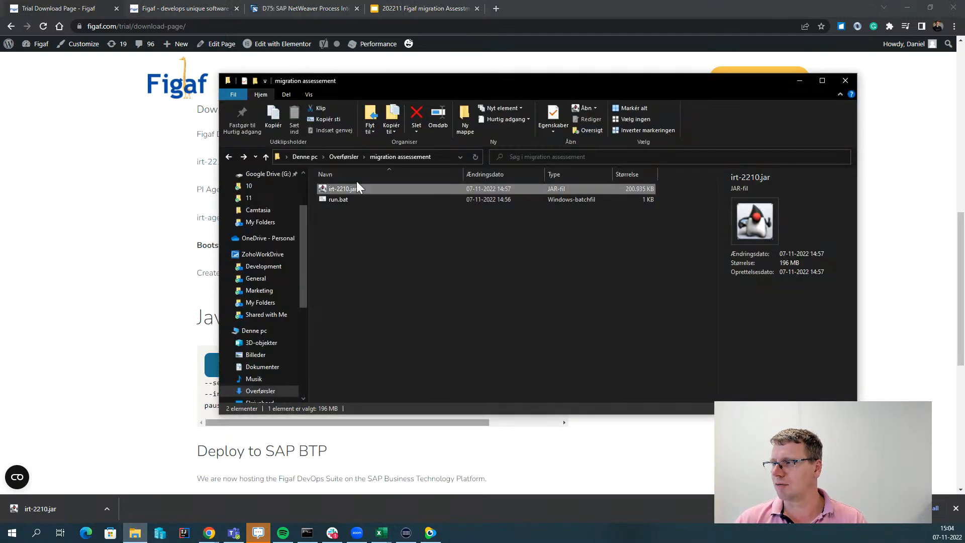
pyautogui.rightClick(341, 201)
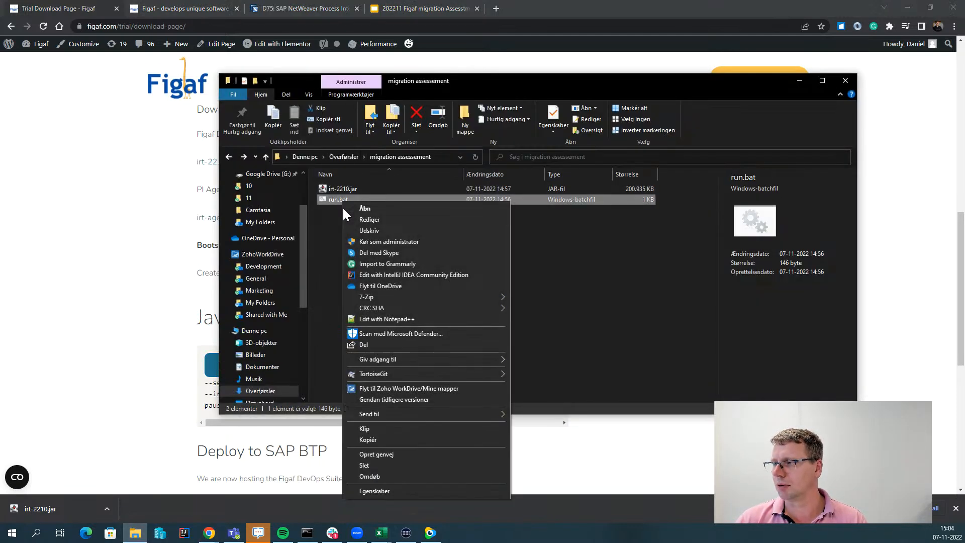
pyautogui.click(370, 219)
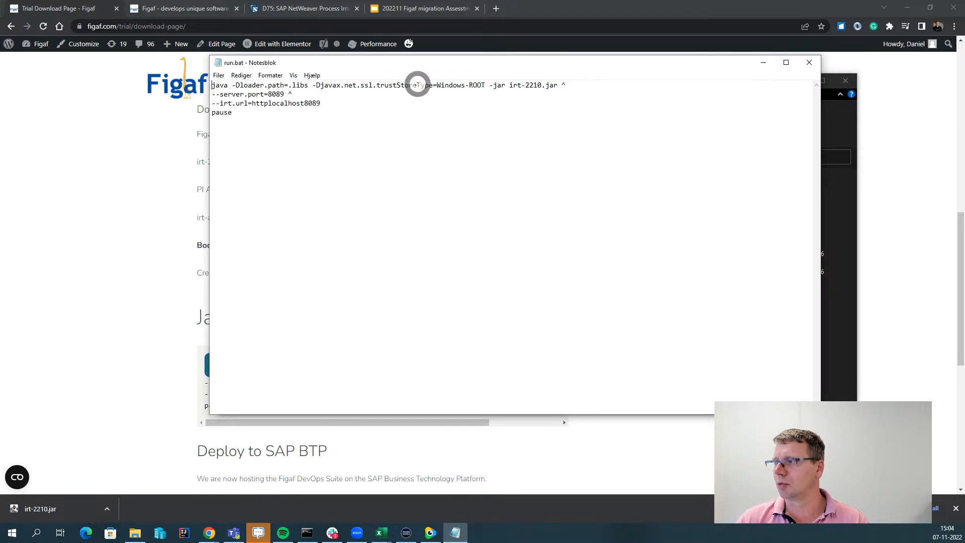
pyautogui.moveTo(486, 86); pyautogui.dragTo(293, 95)
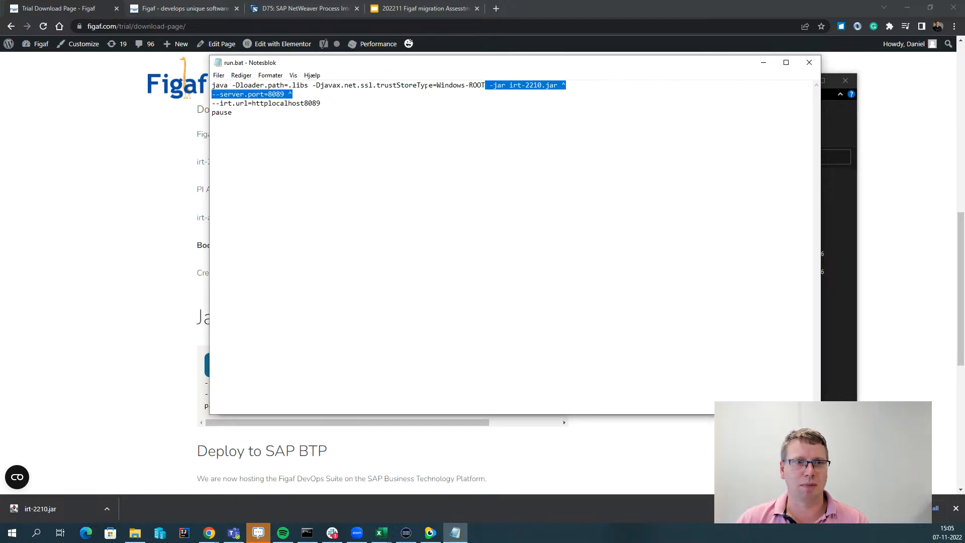
pyautogui.moveTo(469, 86); pyautogui.dragTo(316, 85)
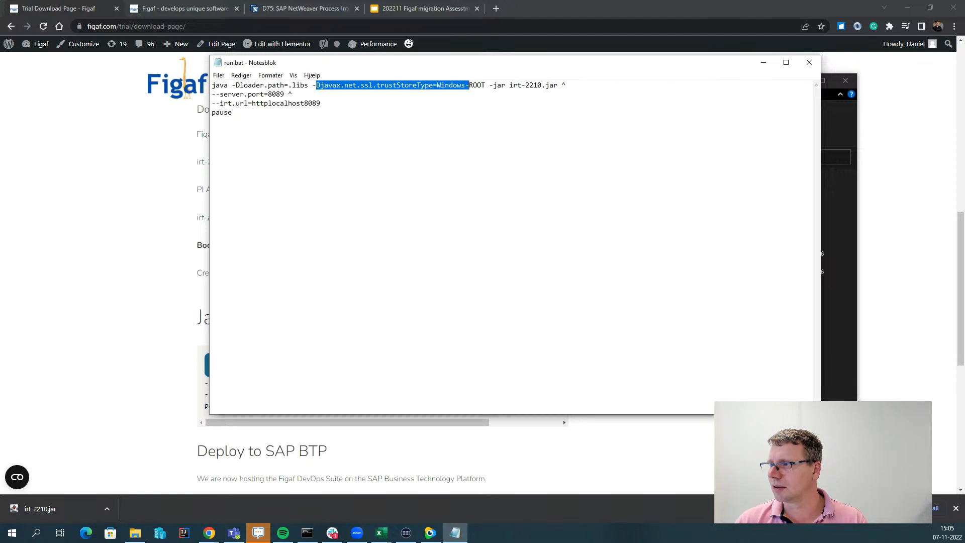
pyautogui.click(118, 304)
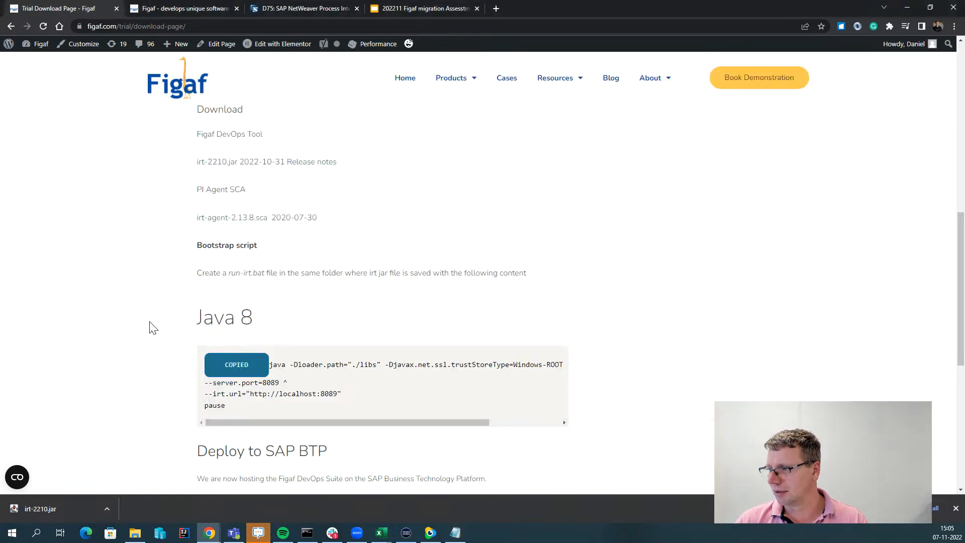
pyautogui.moveTo(337, 394); pyautogui.dragTo(253, 395)
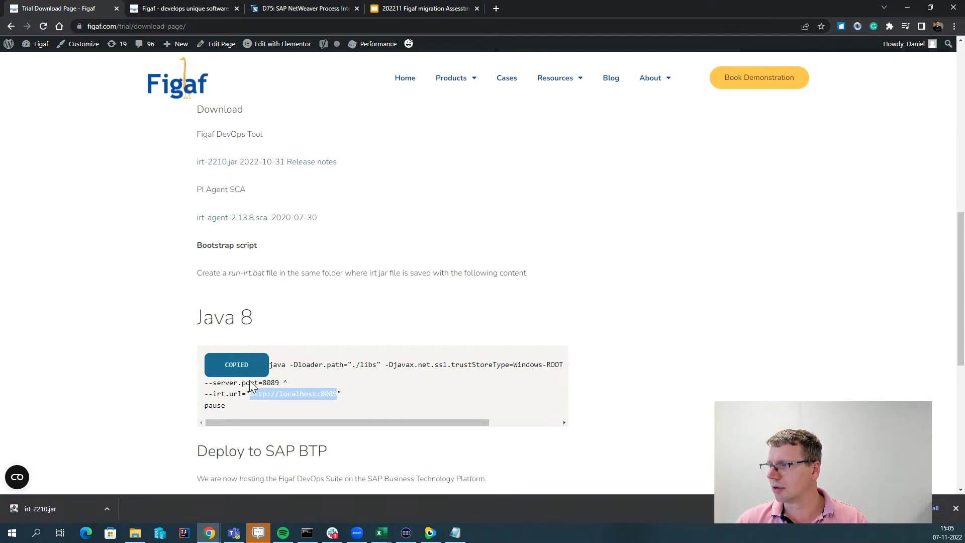
# Replace run.bat's contents with the copied Java 8 bootstrap script and save it.
pyautogui.hotkey('alt', 'Tab')
pyautogui.hotkey('alt', 'Tab')
pyautogui.click(236, 365)
pyautogui.hotkey('alt', 'Tab')
pyautogui.hotkey('ctrl', 'a')
pyautogui.hotkey('ctrl', 'v')
pyautogui.hotkey('ctrl', 's')
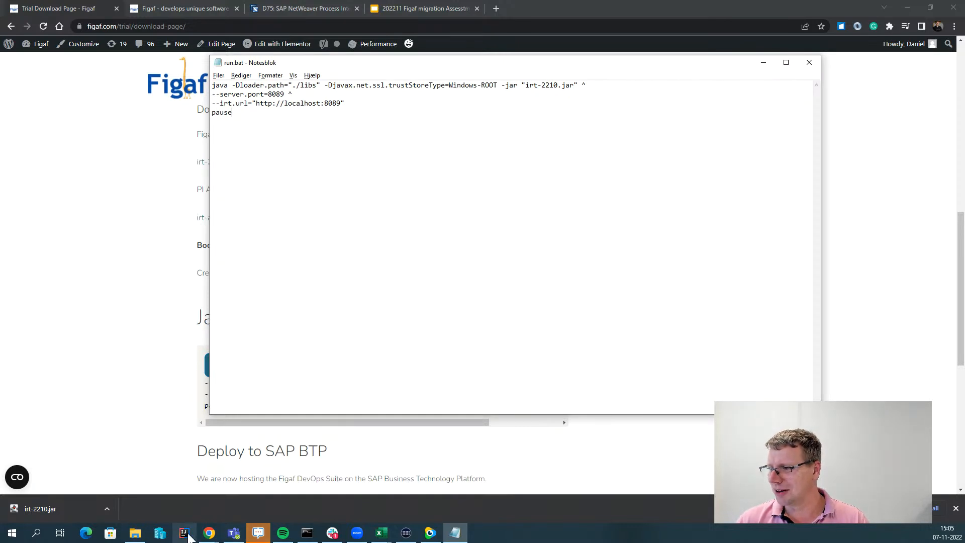
# Launch run.bat from the migration assessement folder and move its console window into full view.
pyautogui.click(134, 534)
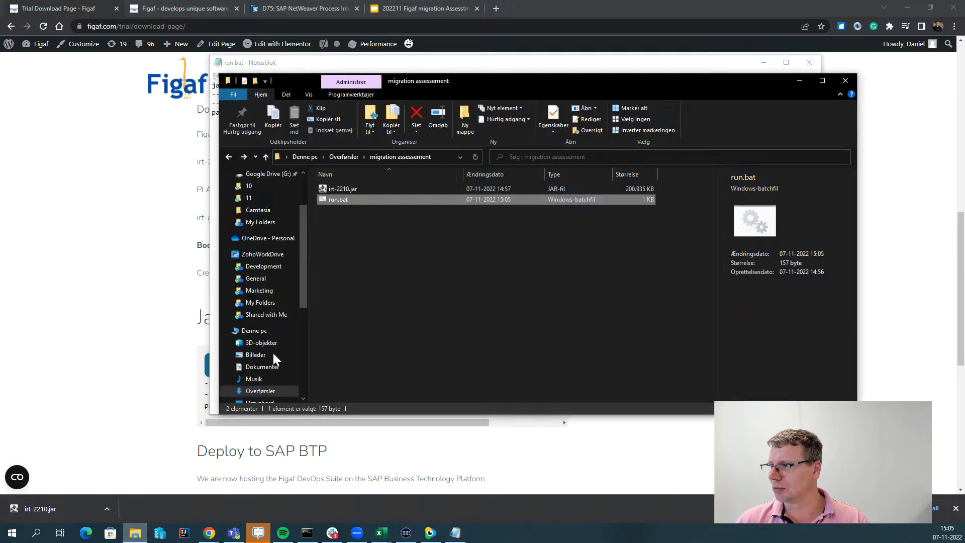
pyautogui.doubleClick(334, 201)
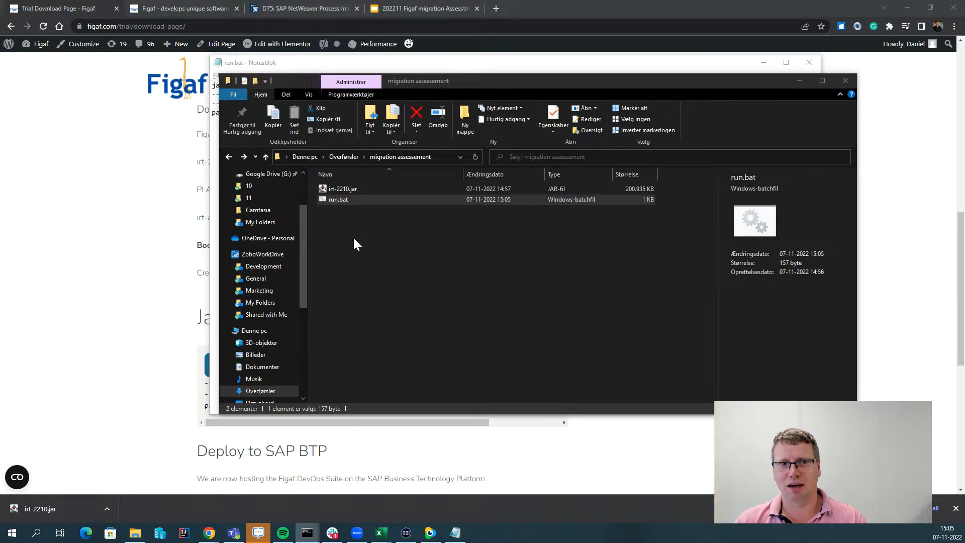
pyautogui.moveTo(0, 352); pyautogui.dragTo(786, 203)
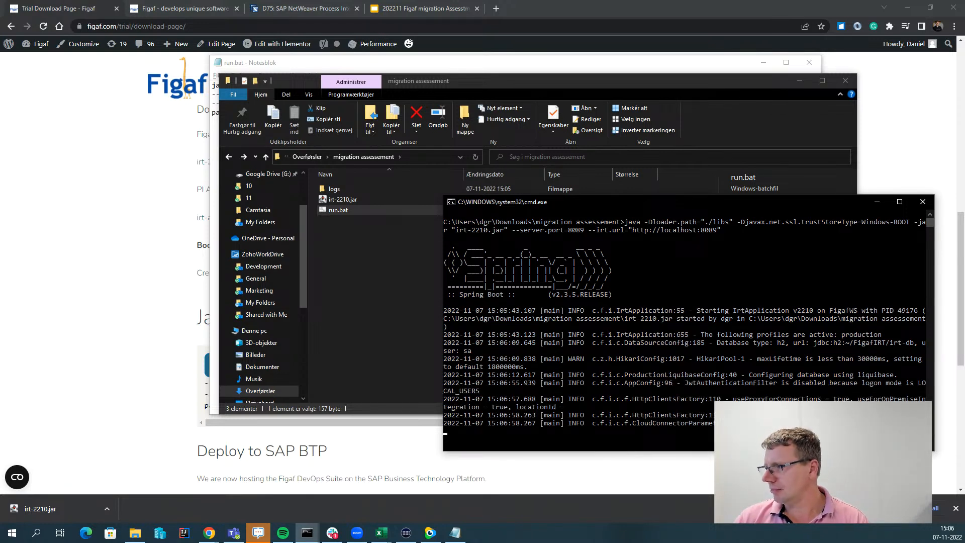
# Wait for the IRT server to finish starting, then scroll the console to the 129.573-second startup message.
pyautogui.click(153, 361)
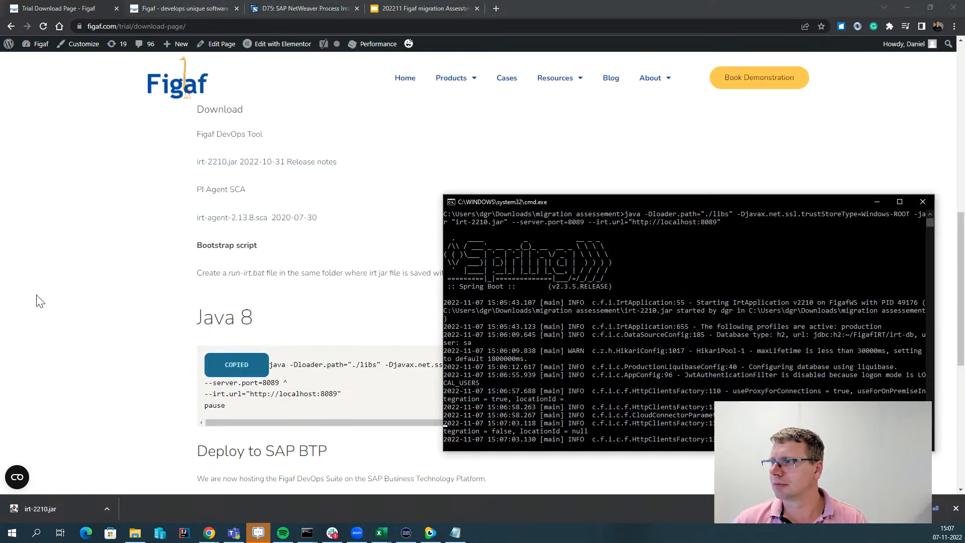
pyautogui.hotkey('alt', 'Tab')
pyautogui.click(36, 301)
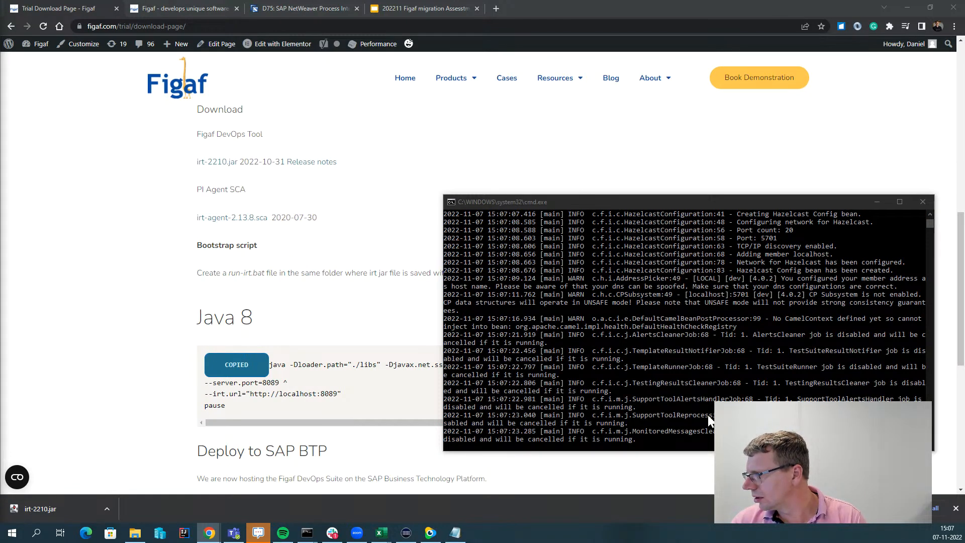
pyautogui.scroll(6, 707, 415)
pyautogui.scroll(-7, 706, 415)
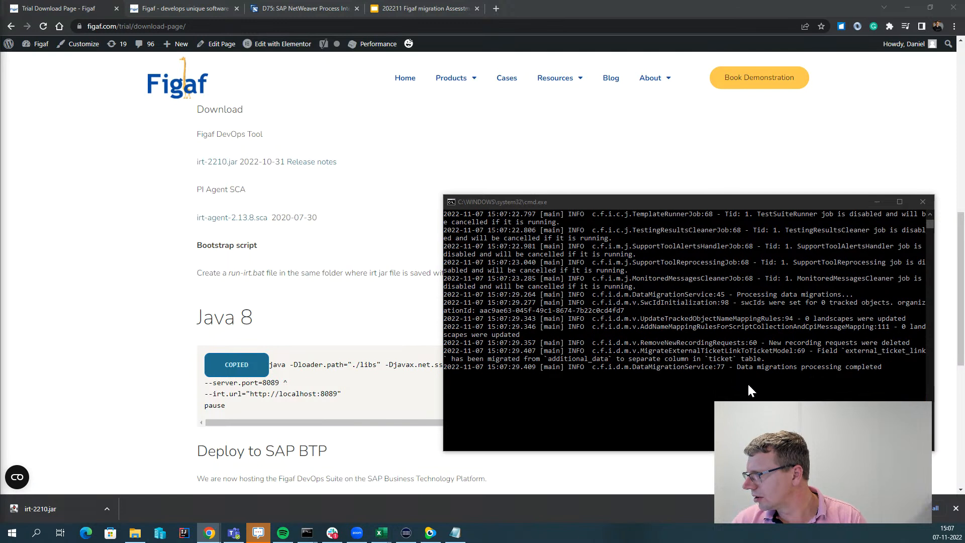
pyautogui.scroll(-1, 735, 386)
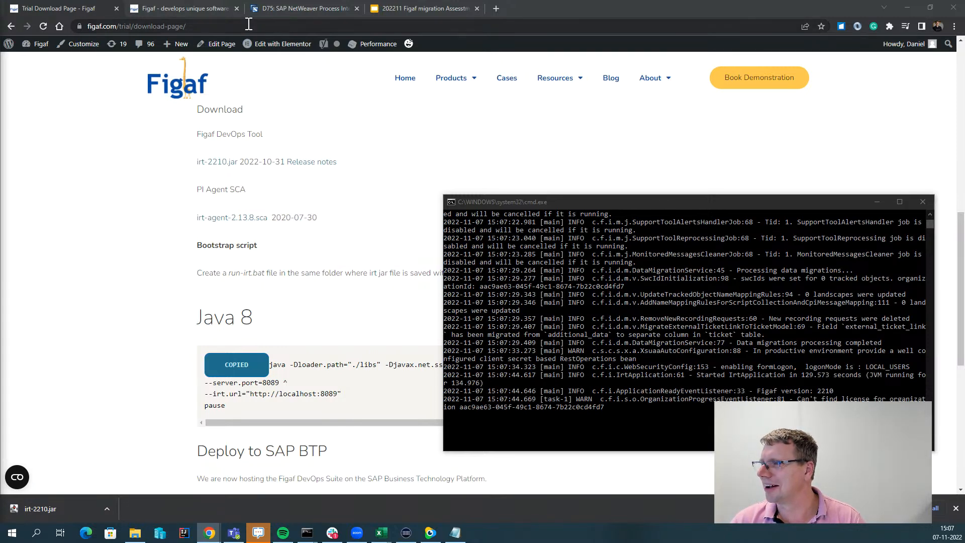
# Load the local Figaf tool at localhost:8089 in a new browser tab.
pyautogui.click(264, 28)
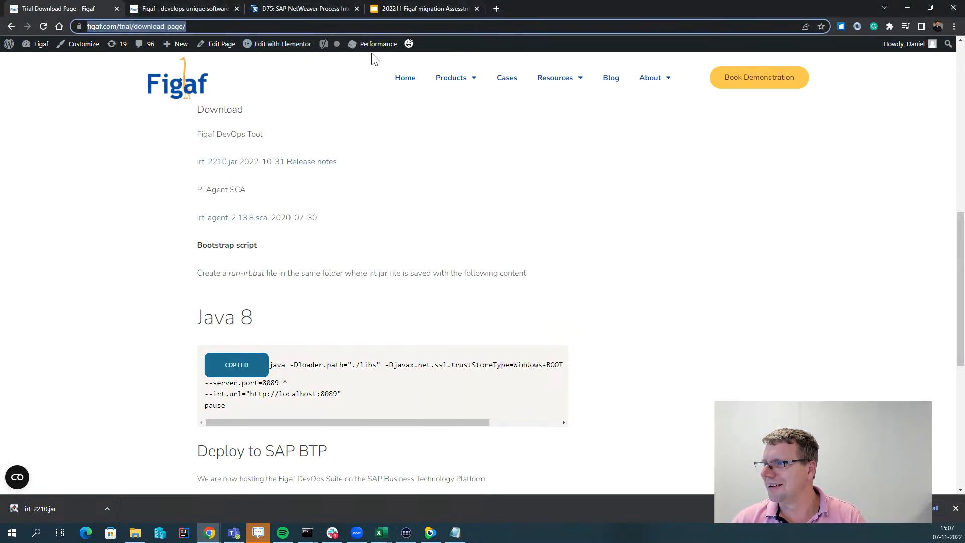
pyautogui.hotkey('ctrl', 't')
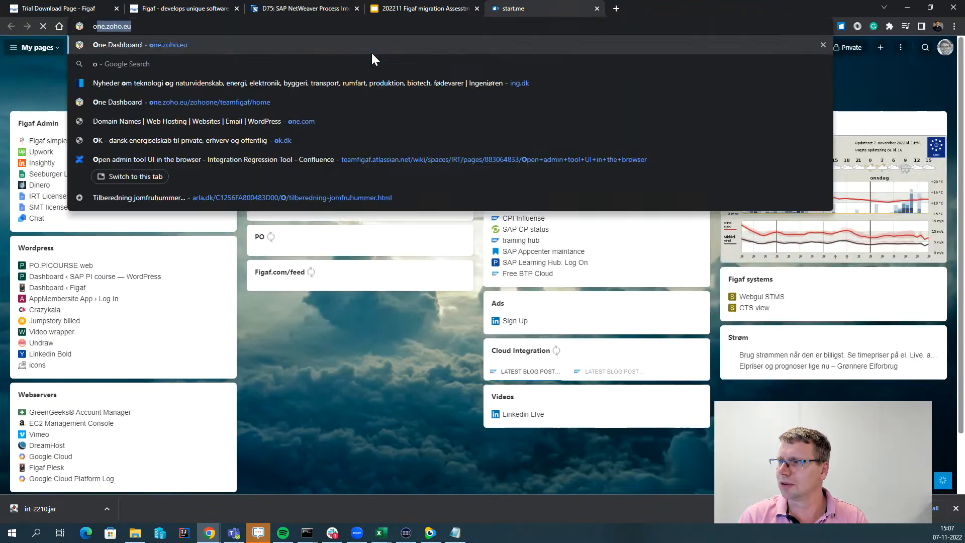
pyautogui.write('local')
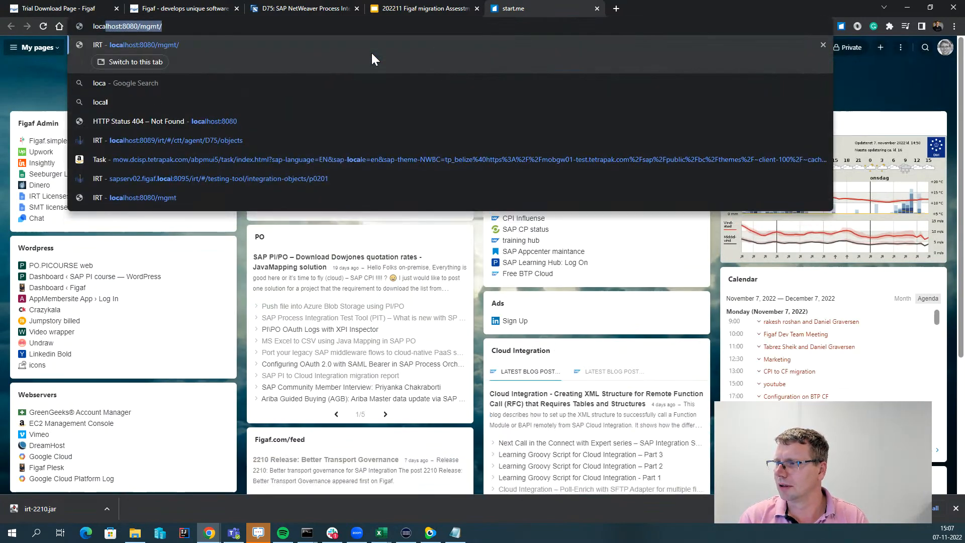
pyautogui.press('Down')
pyautogui.press('Down')
pyautogui.press('Down')
pyautogui.press('Down')
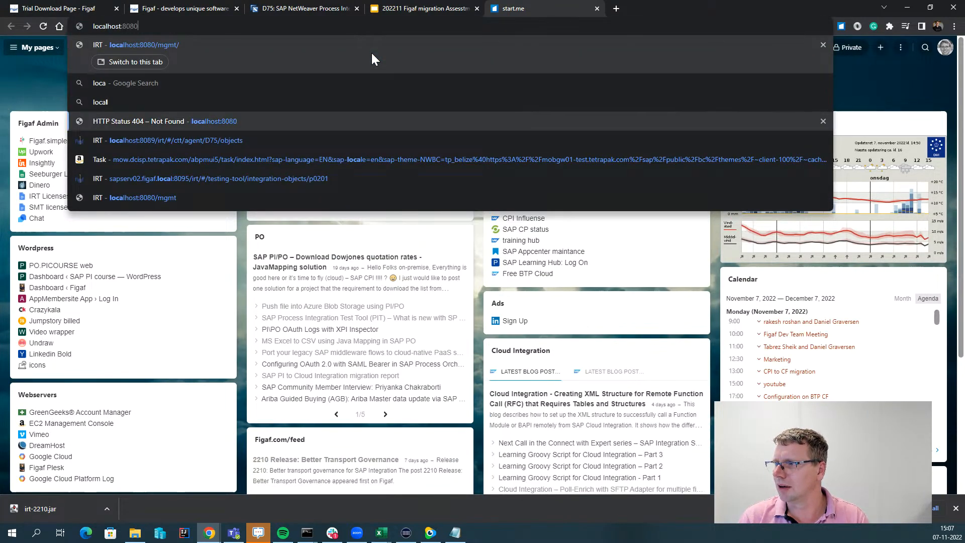
pyautogui.press('BackSpace')
pyautogui.press('BackSpace')
pyautogui.press('BackSpace')
pyautogui.press('BackSpace')
pyautogui.press('BackSpace')
pyautogui.press('BackSpace')
pyautogui.press('BackSpace')
pyautogui.press('BackSpace')
pyautogui.press('BackSpace')
pyautogui.press('BackSpace')
pyautogui.press('BackSpace')
pyautogui.press('BackSpace')
pyautogui.press('BackSpace')
pyautogui.press('BackSpace')
pyautogui.press('BackSpace')
pyautogui.press('BackSpace')
pyautogui.press('BackSpace')
pyautogui.press('BackSpace')
pyautogui.press('BackSpace')
pyautogui.press('BackSpace')
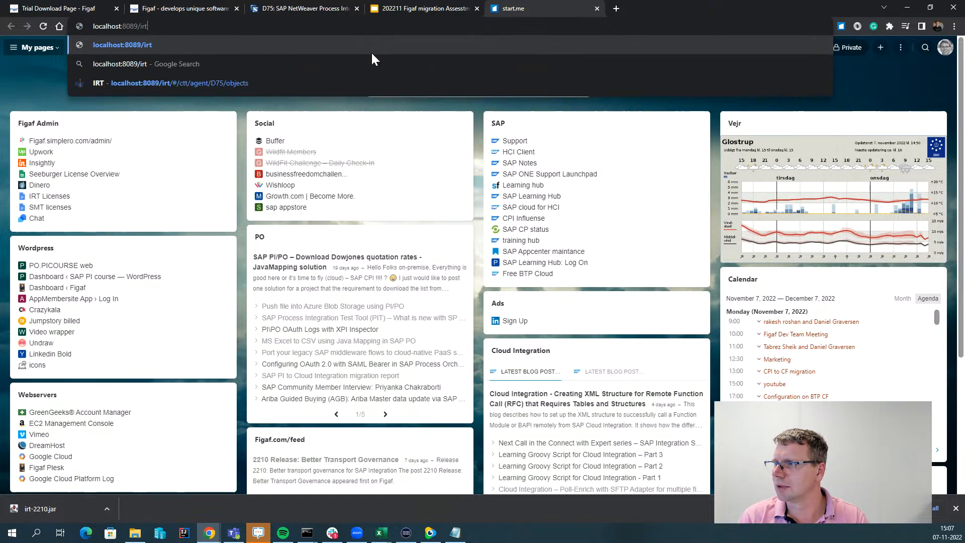
pyautogui.press('BackSpace')
pyautogui.press('Return')
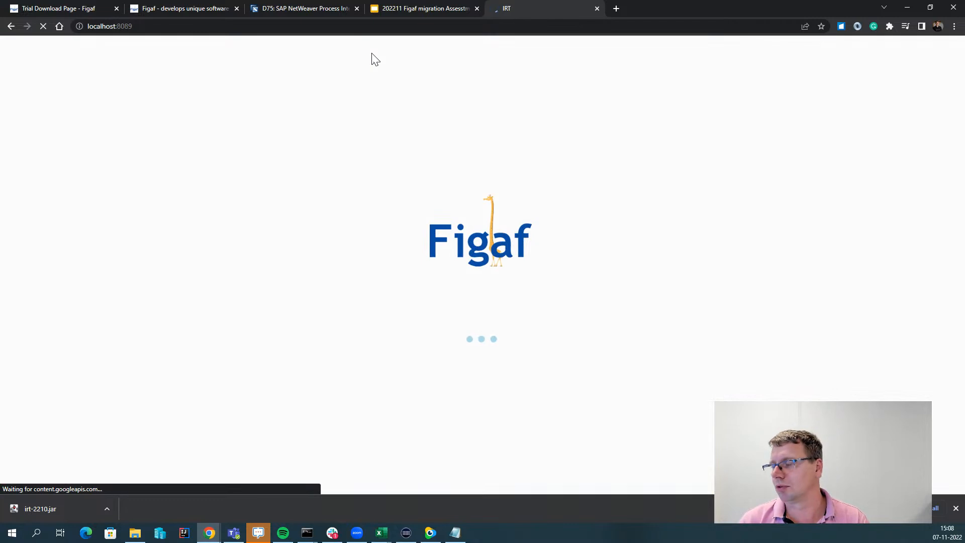
# Sign in with the user name and password, retrying after the Bad credentials error.
pyautogui.click(538, 217)
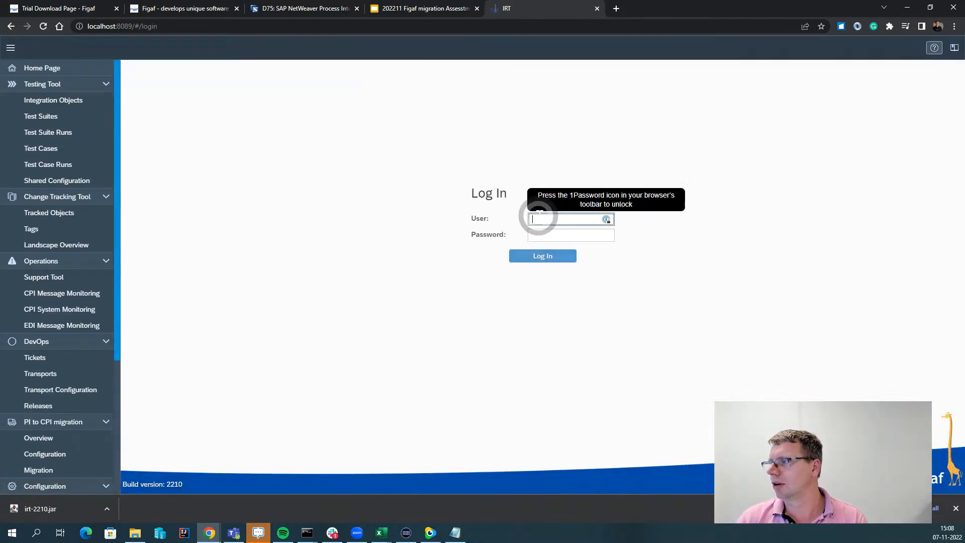
pyautogui.write('superuser')
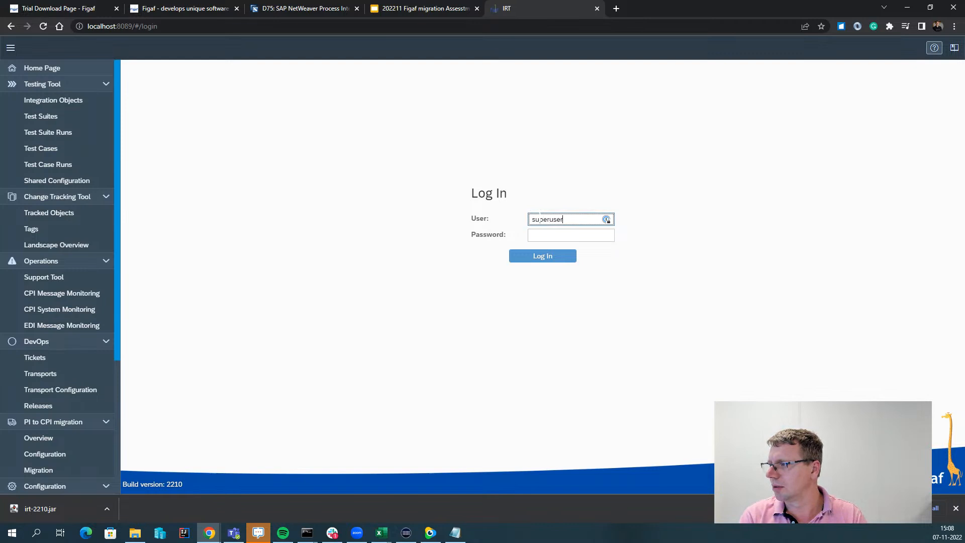
pyautogui.press('Tab')
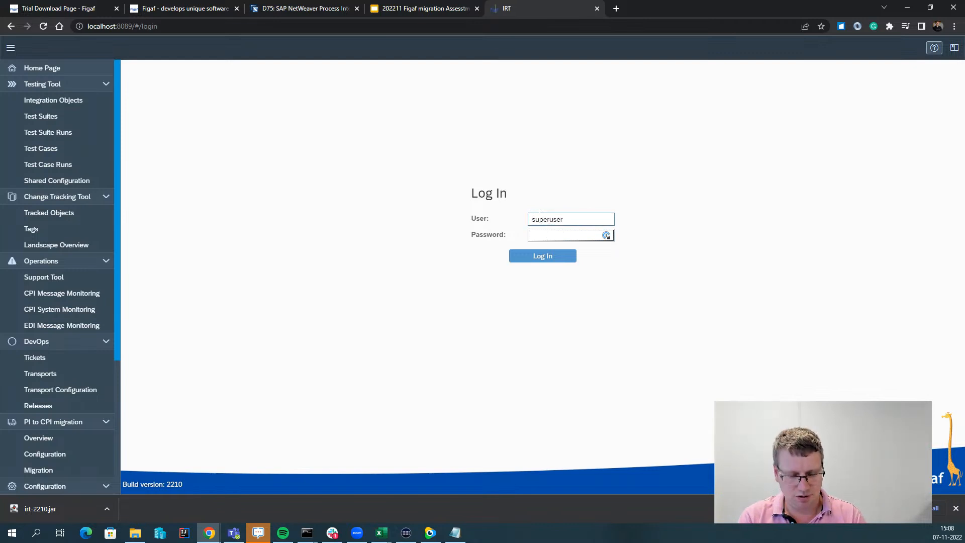
pyautogui.press('Return')
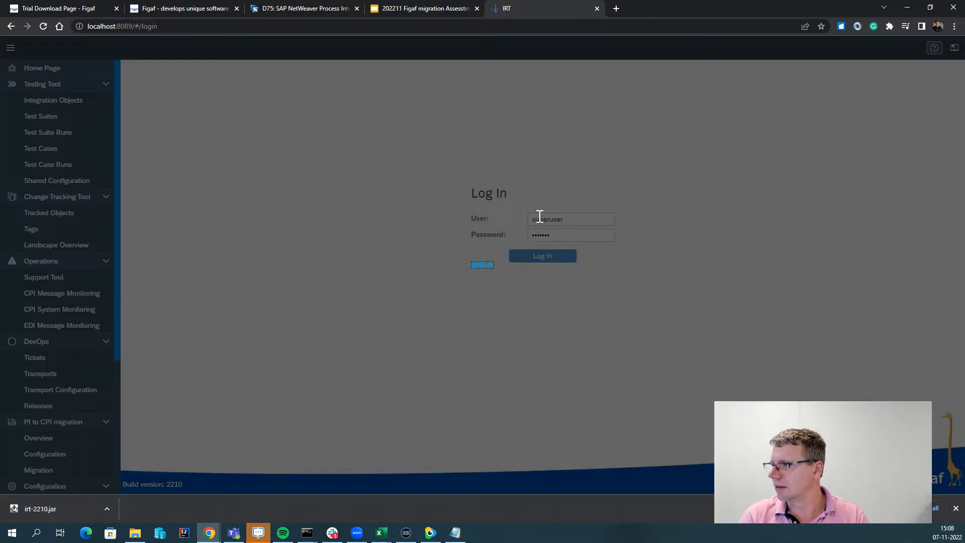
pyautogui.press('Return')
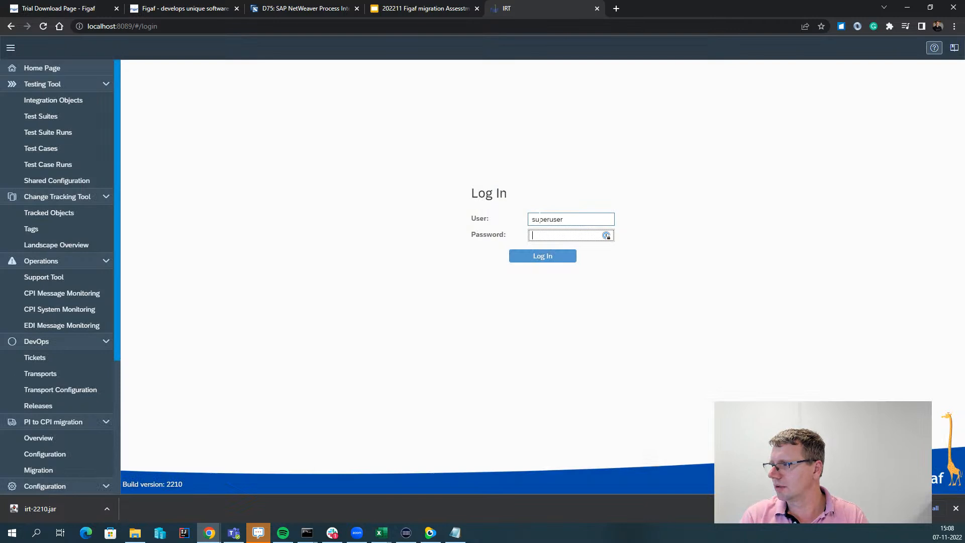
pyautogui.press('Return')
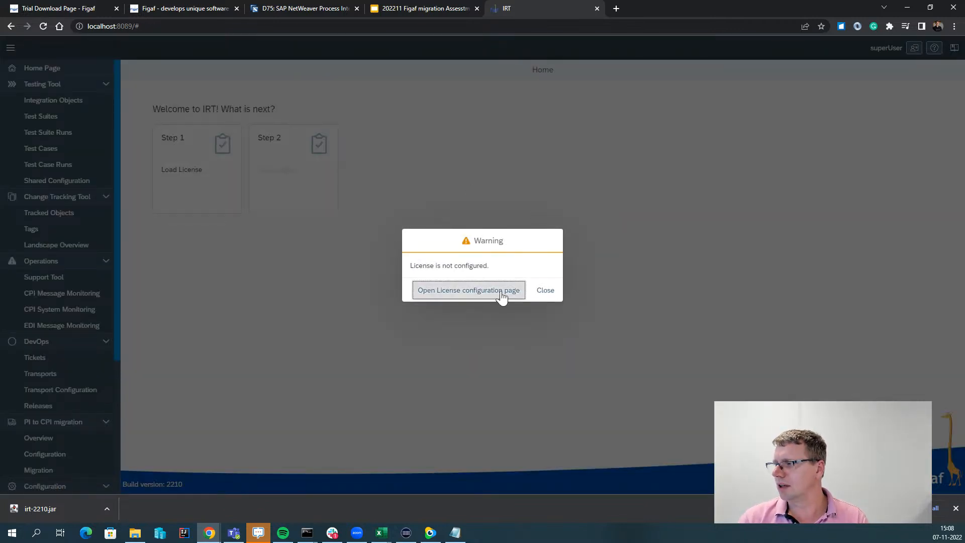
# Paste the license ID on the License configuration page, load it, and confirm the success message.
pyautogui.click(502, 297)
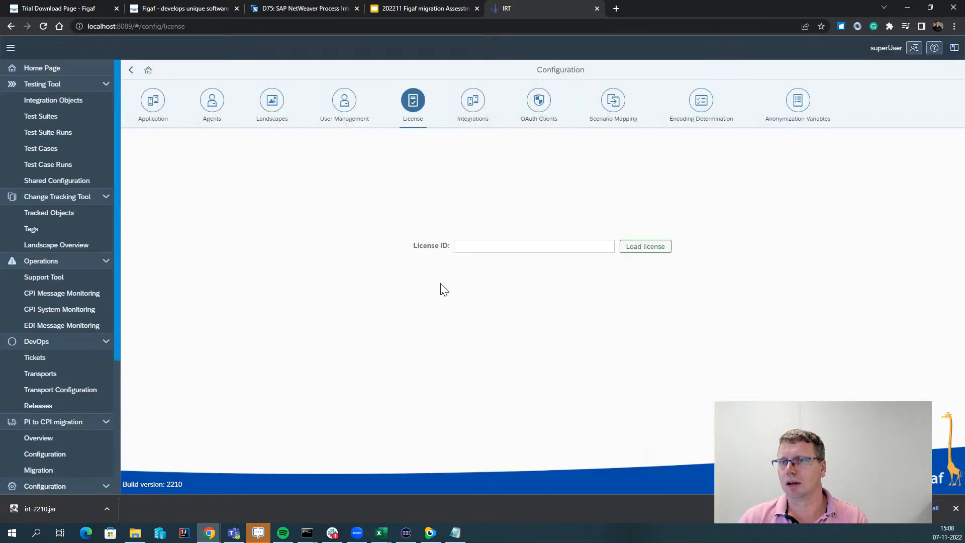
pyautogui.moveTo(0, 139); pyautogui.dragTo(0, 132)
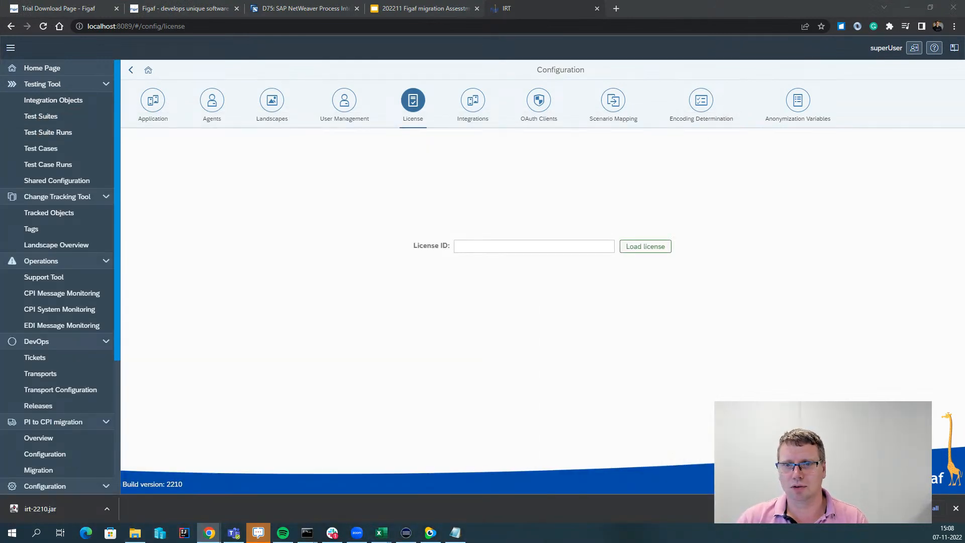
pyautogui.click(480, 240)
pyautogui.click(483, 245)
pyautogui.hotkey('ctrl', 'v')
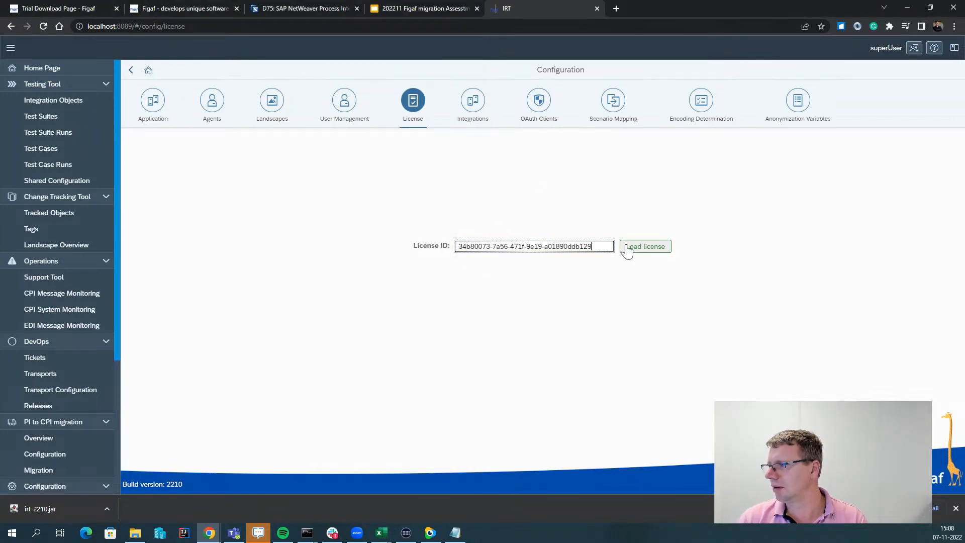
pyautogui.click(629, 249)
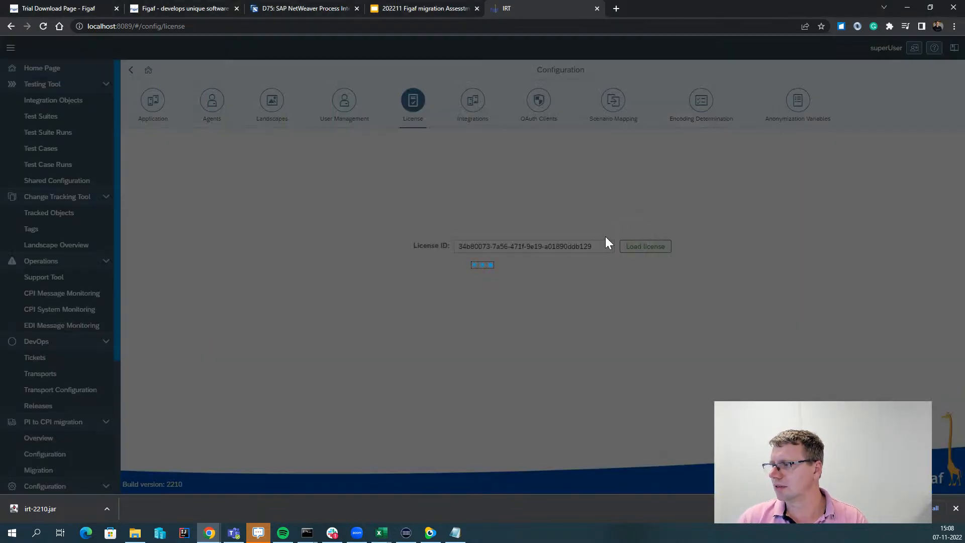
pyautogui.click(548, 290)
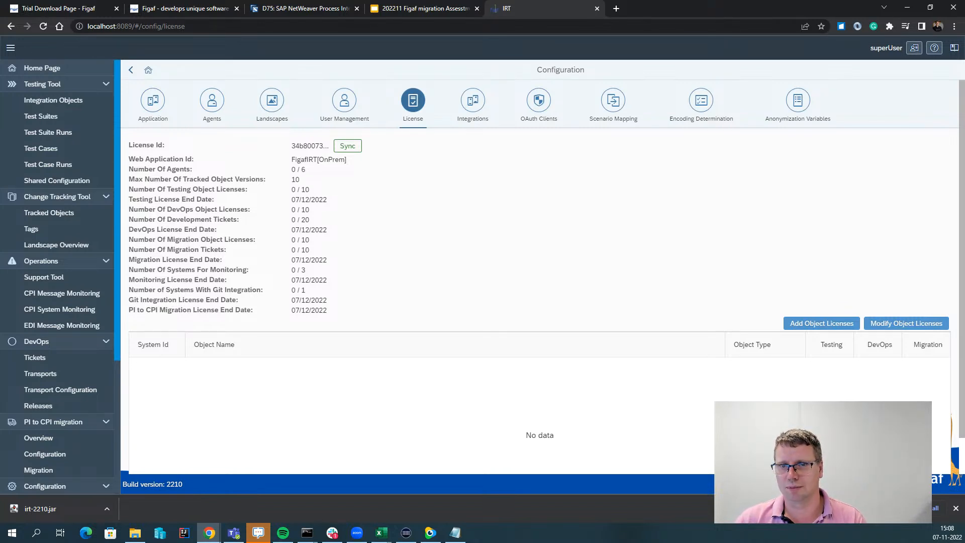
# Start a new agent under Configuration > Agents for PRO system D75 on SAP PI 7.5.
pyautogui.click(221, 100)
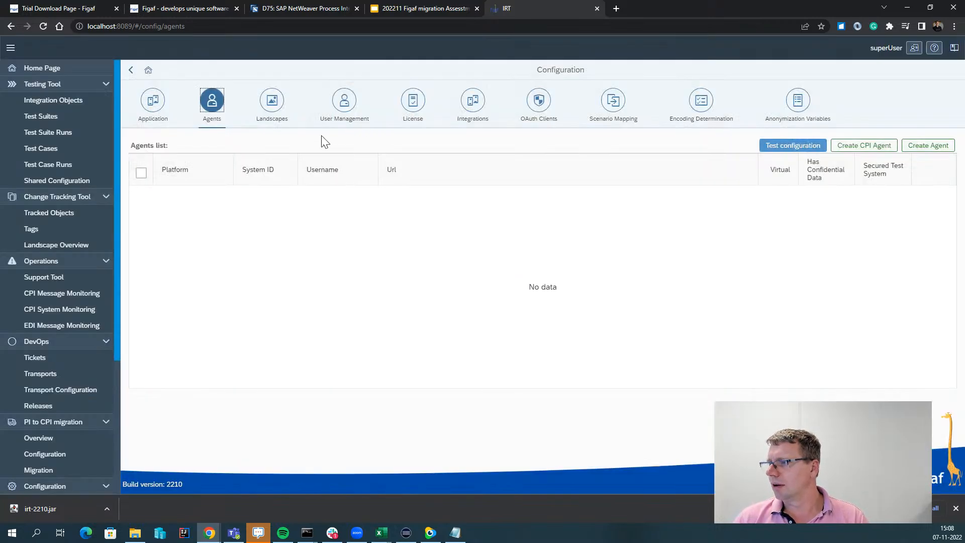
pyautogui.click(929, 148)
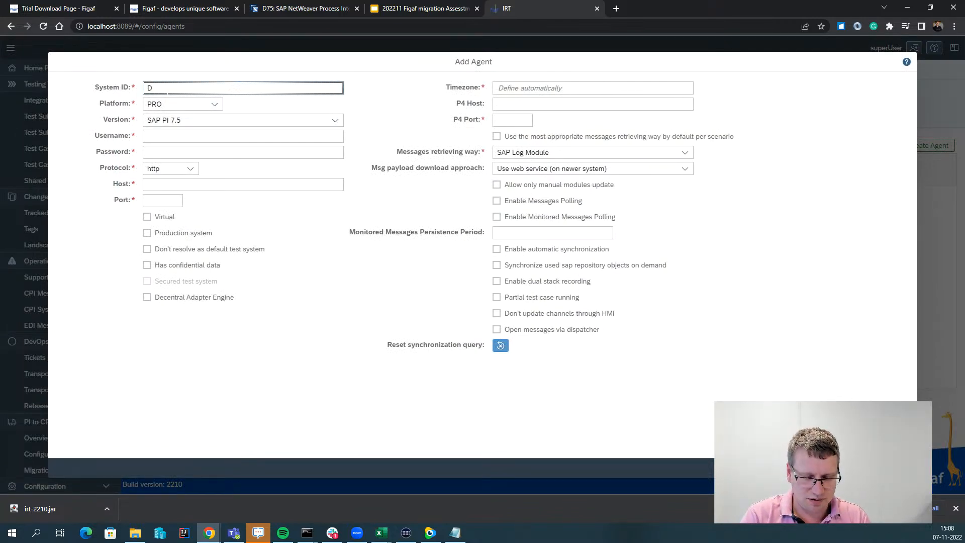
pyautogui.press('Tab')
pyautogui.press('Tab')
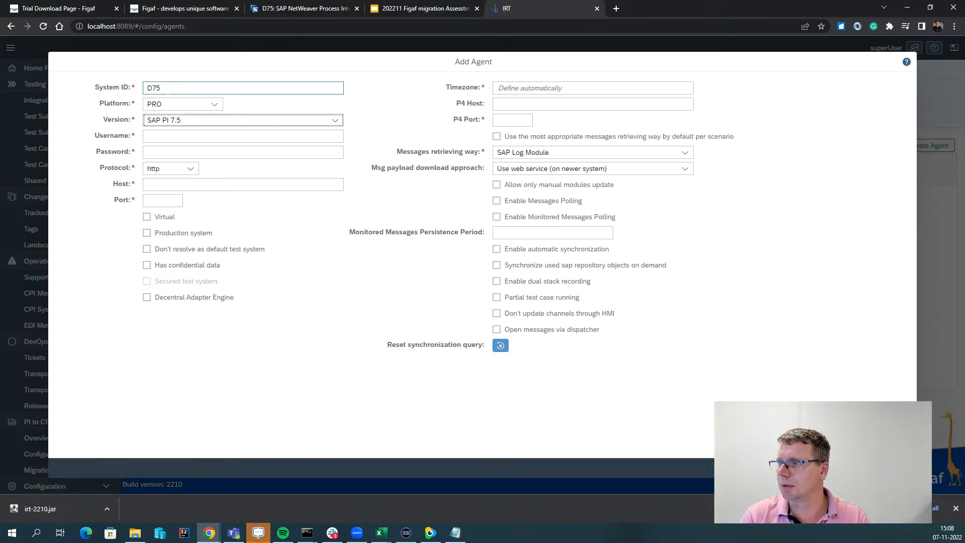
pyautogui.press('Tab')
# Enter the agent's username and password and begin typing the host name.
pyautogui.write('daniel')
pyautogui.press('Tab')
pyautogui.hotkey('shift', 'Tab')
pyautogui.write('p')
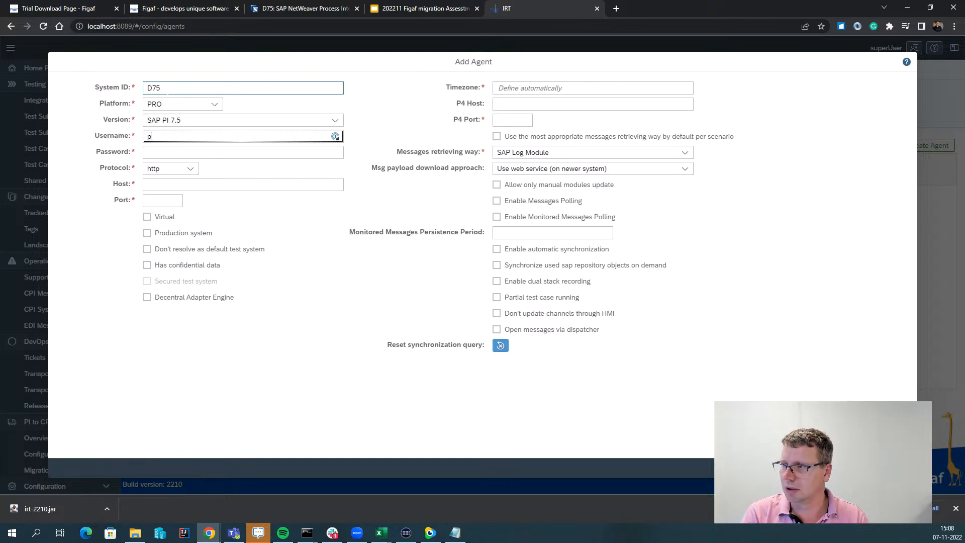
pyautogui.press('Tab')
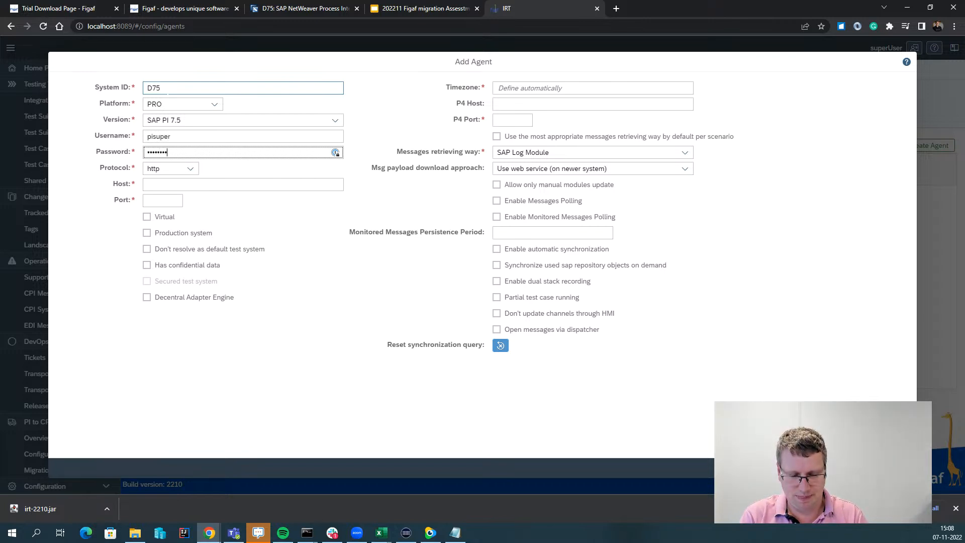
pyautogui.hotkey('shift', 'Tab')
pyautogui.press('Tab')
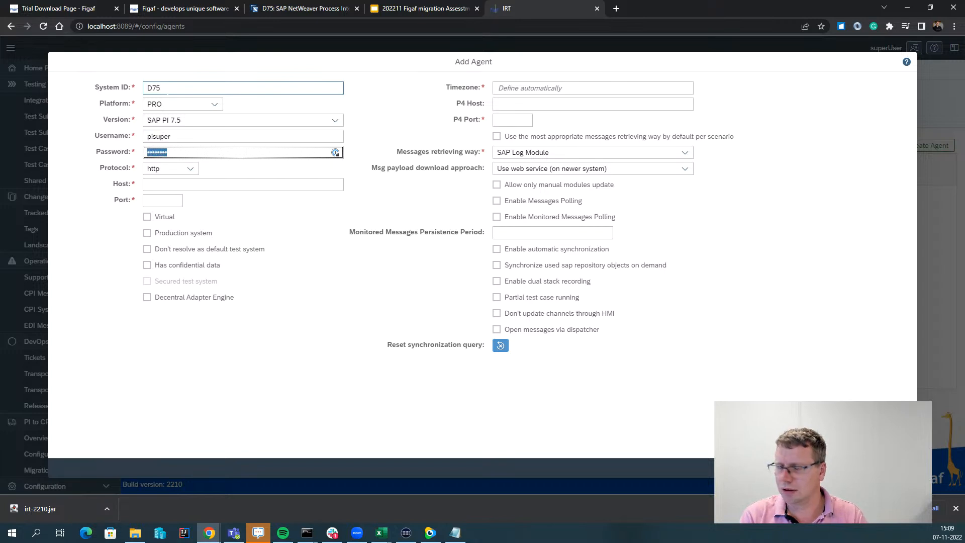
pyautogui.write('•••')
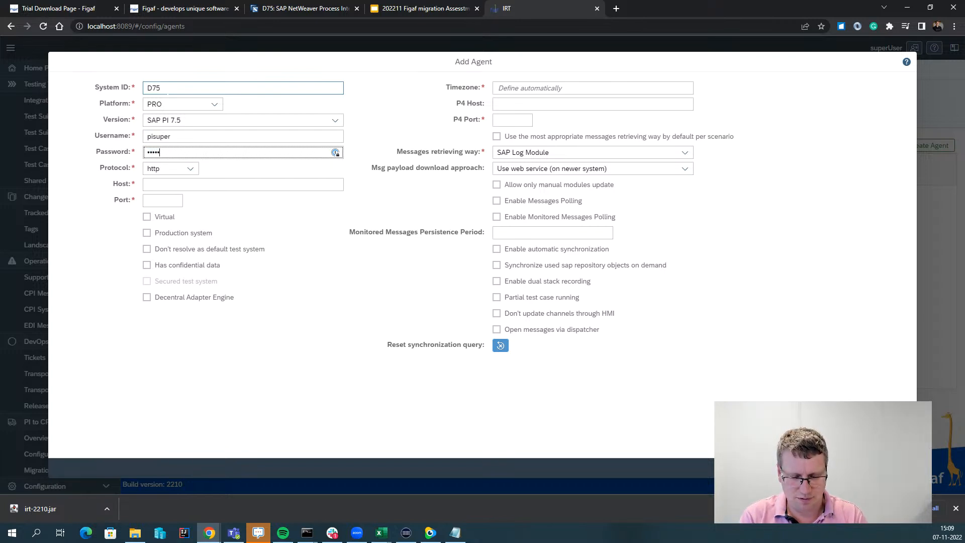
pyautogui.press('Tab')
pyautogui.press('Tab')
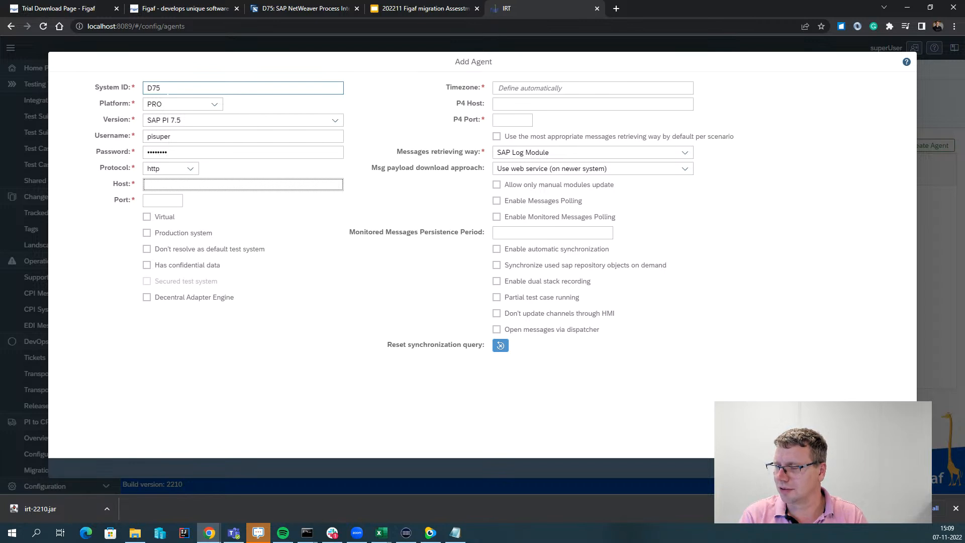
pyautogui.write('sapser')
# Set the D75 agent's host to sapserv02.figaf.local, port 52000 and P4 port 52004.
pyautogui.click(346, 13)
pyautogui.moveTo(193, 26); pyautogui.dragTo(133, 28)
pyautogui.hotkey('ctrl', 'c')
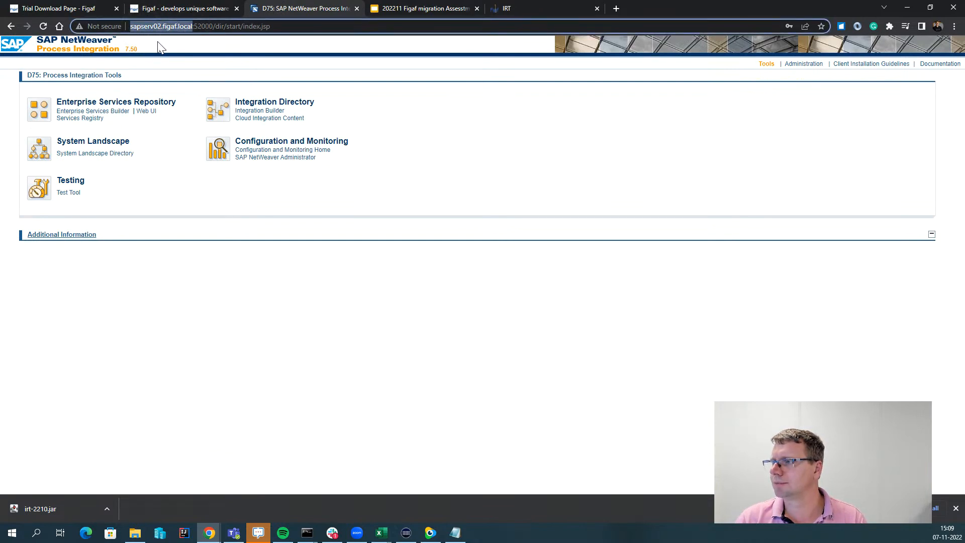
pyautogui.click(508, 11)
pyautogui.doubleClick(185, 191)
pyautogui.hotkey('ctrl', 'v')
pyautogui.press('Tab')
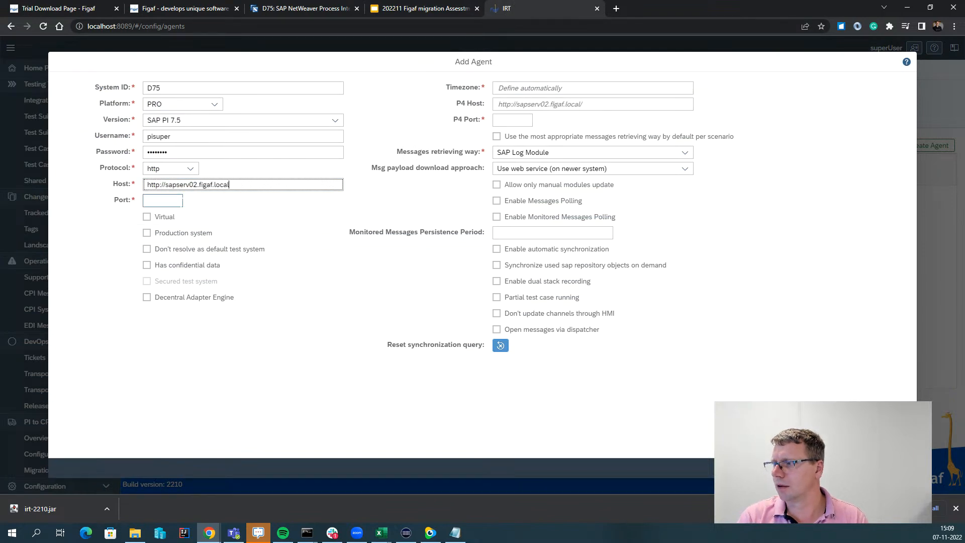
pyautogui.press('Delete')
pyautogui.press('Delete')
pyautogui.press('Delete')
pyautogui.press('Delete')
pyautogui.press('Delete')
pyautogui.press('Delete')
pyautogui.press('Delete')
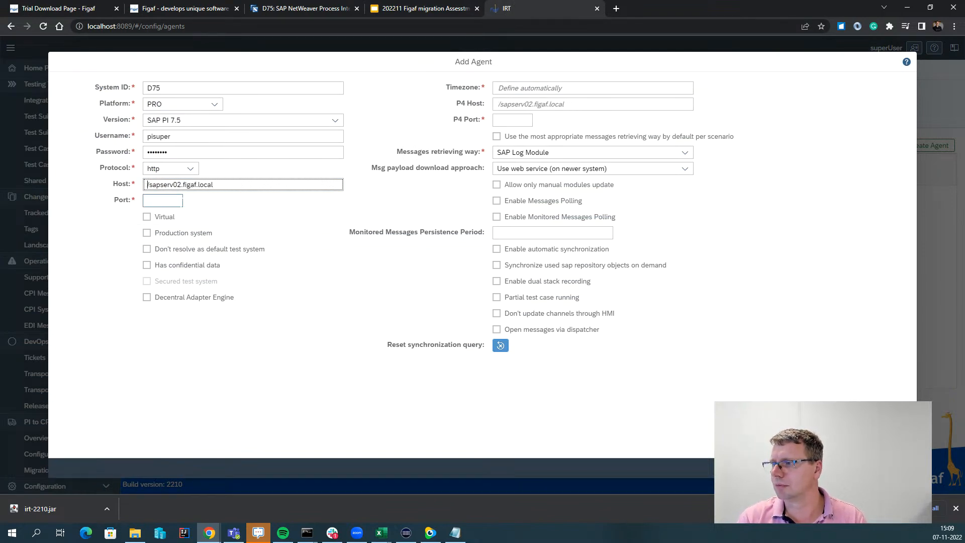
pyautogui.click(182, 202)
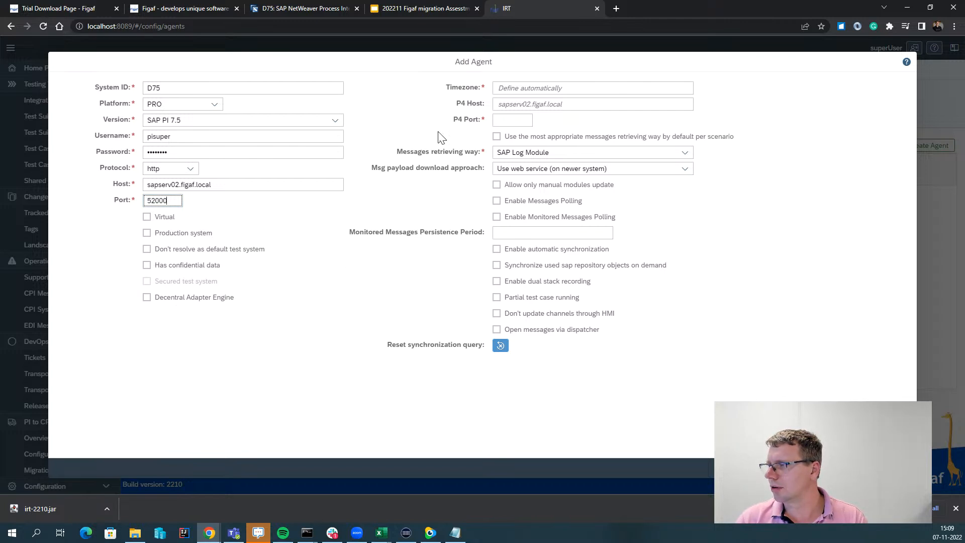
pyautogui.click(505, 121)
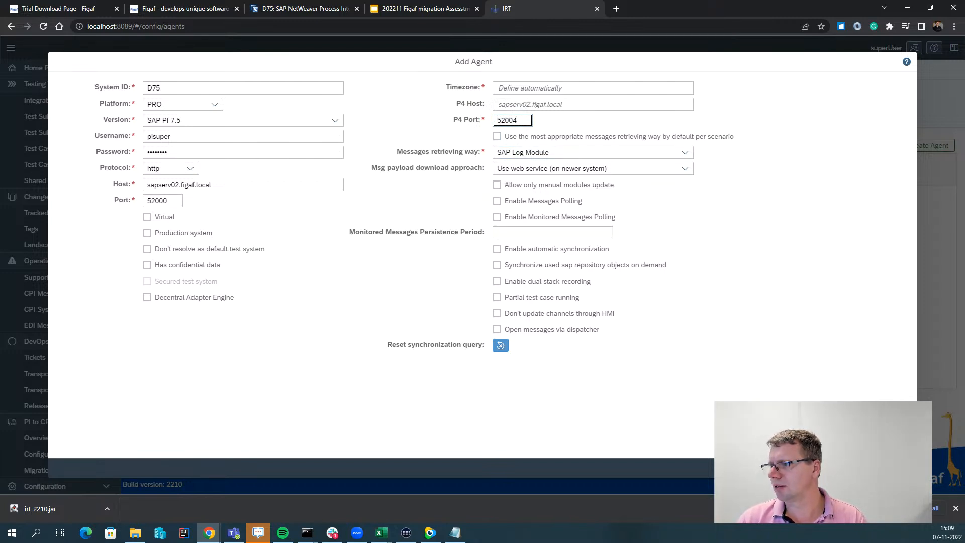
pyautogui.click(170, 184)
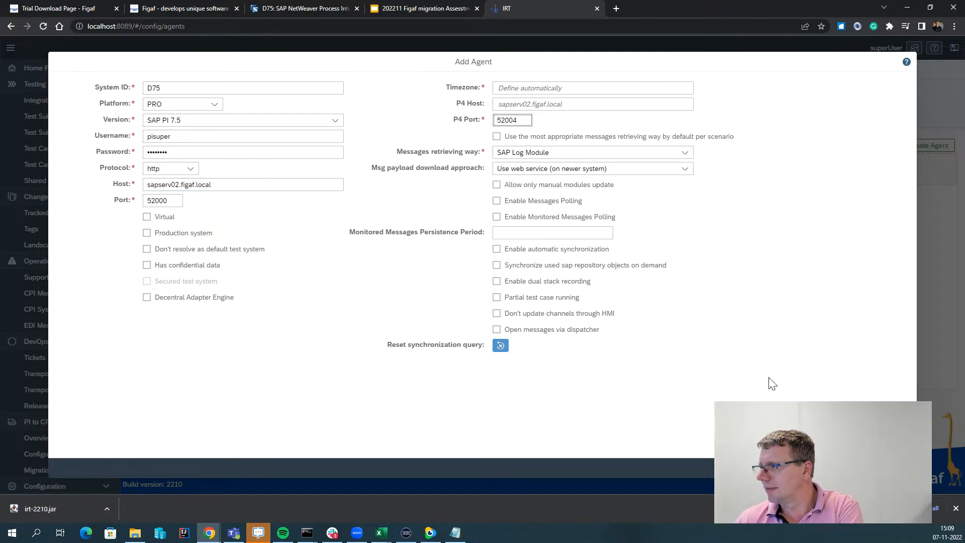
# Save the D75 agent, then select it and run its connection test.
pyautogui.click(869, 468)
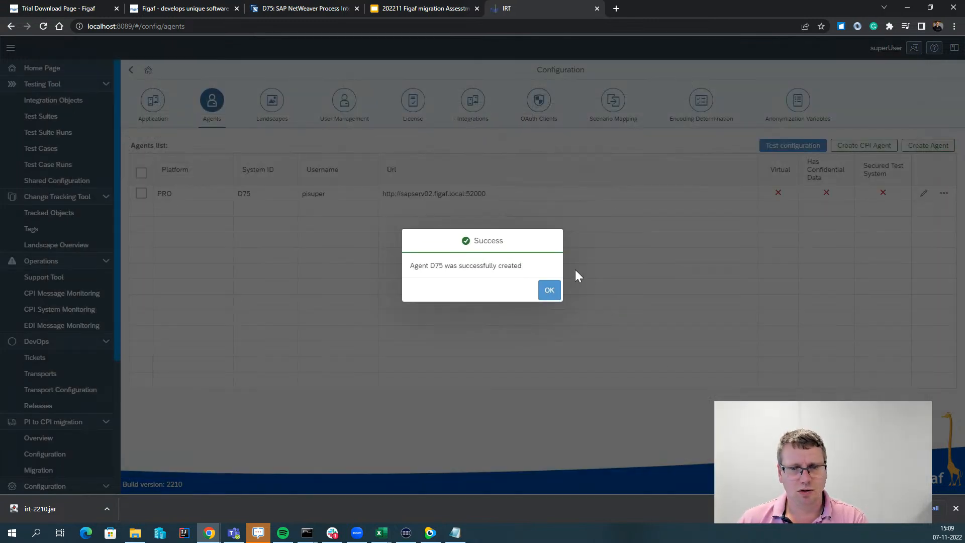
pyautogui.click(557, 289)
pyautogui.click(141, 193)
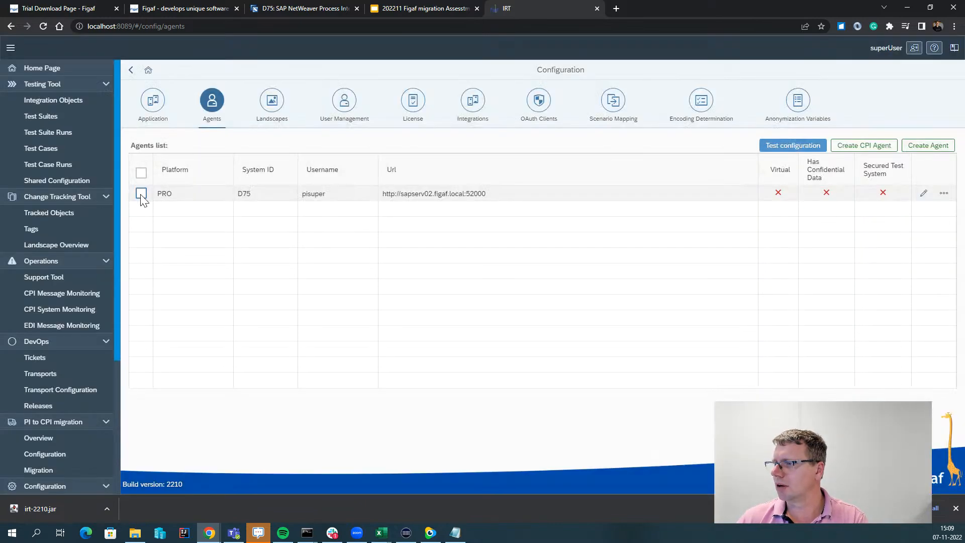
pyautogui.click(793, 145)
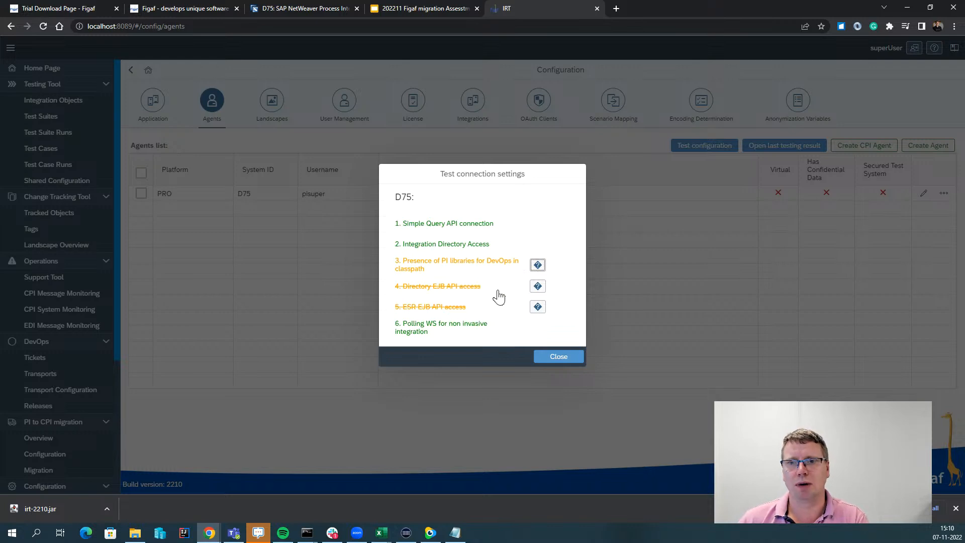
pyautogui.click(568, 358)
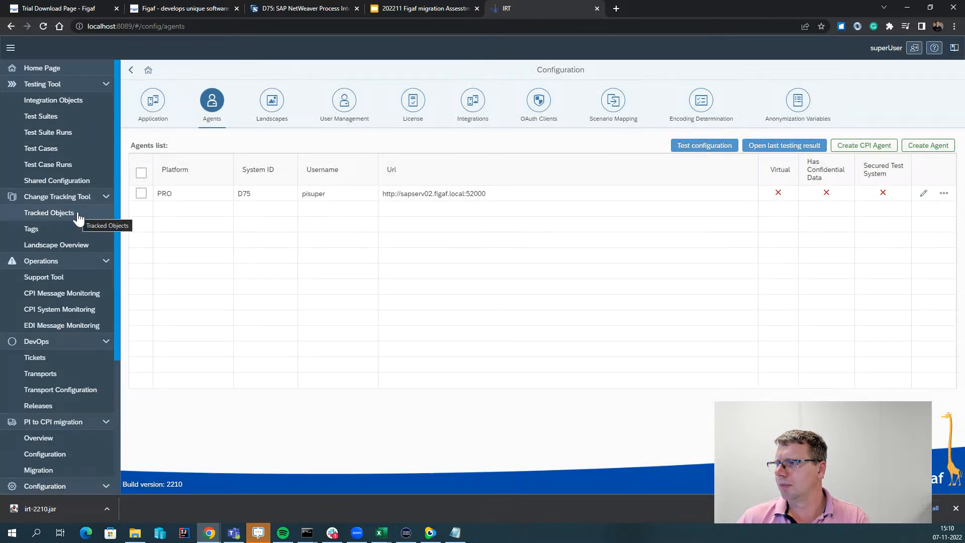
# Open a new agent form and set its platform to CPI.
pyautogui.click(915, 147)
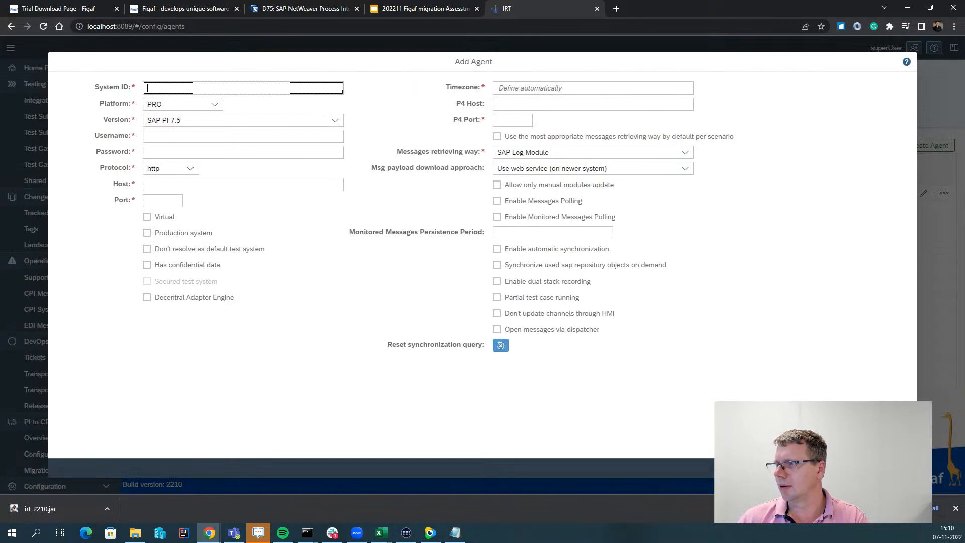
pyautogui.click(900, 468)
pyautogui.click(865, 148)
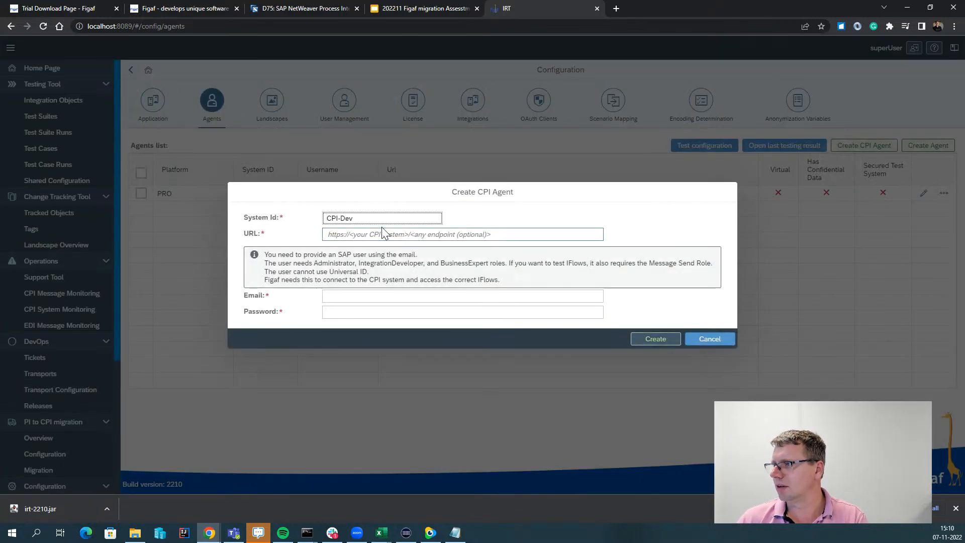
pyautogui.click(724, 339)
pyautogui.click(778, 160)
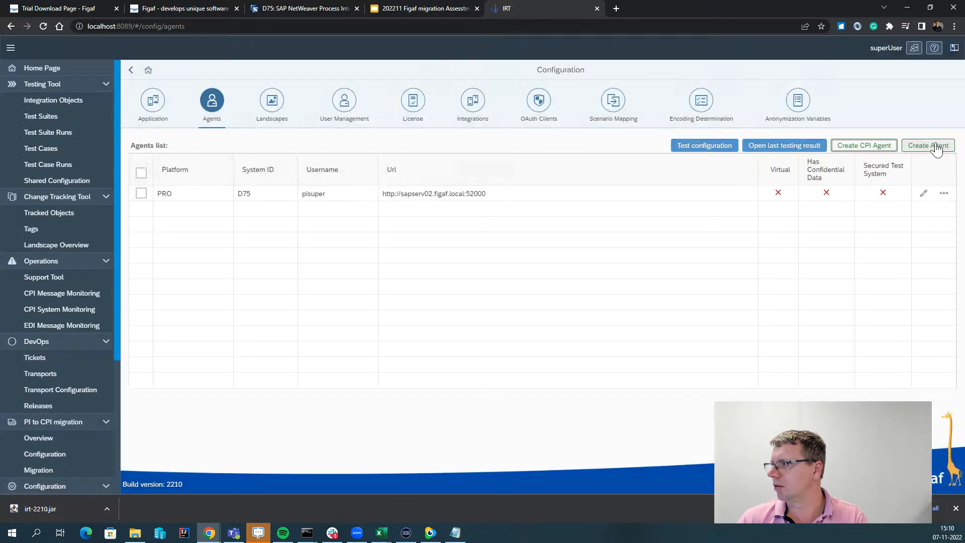
pyautogui.click(157, 103)
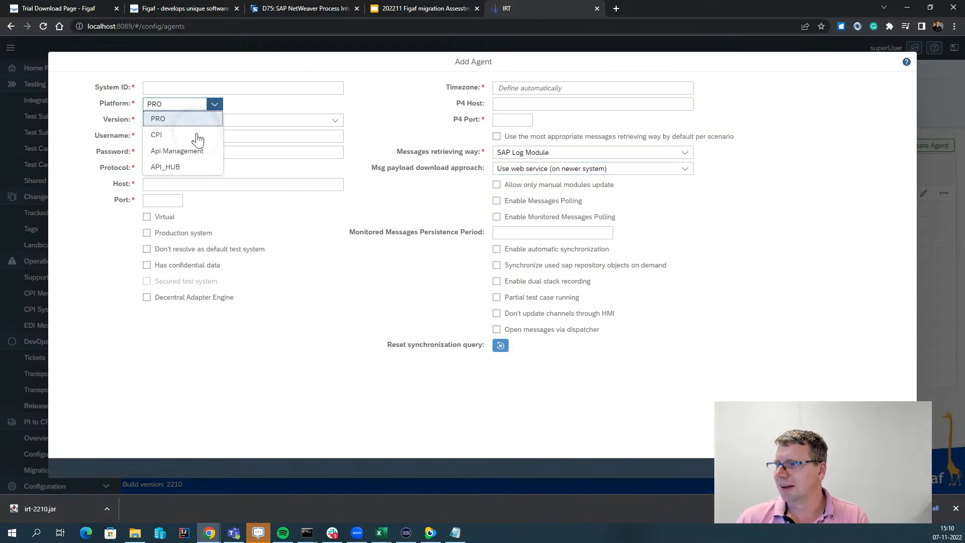
pyautogui.click(180, 136)
# Enter dummy as the System ID, username and password.
pyautogui.click(163, 88)
pyautogui.write('dummy')
pyautogui.doubleClick(167, 87)
pyautogui.hotkey('ctrl', 'c')
pyautogui.click(183, 122)
pyautogui.hotkey('ctrl', 'v')
pyautogui.click(184, 135)
pyautogui.hotkey('ctrl', 'v')
# Fill Host and IFLMap Host with dummy and save the CPI agent.
pyautogui.click(186, 169)
pyautogui.hotkey('ctrl', 'v')
pyautogui.click(542, 88)
pyautogui.hotkey('ctrl', 'v')
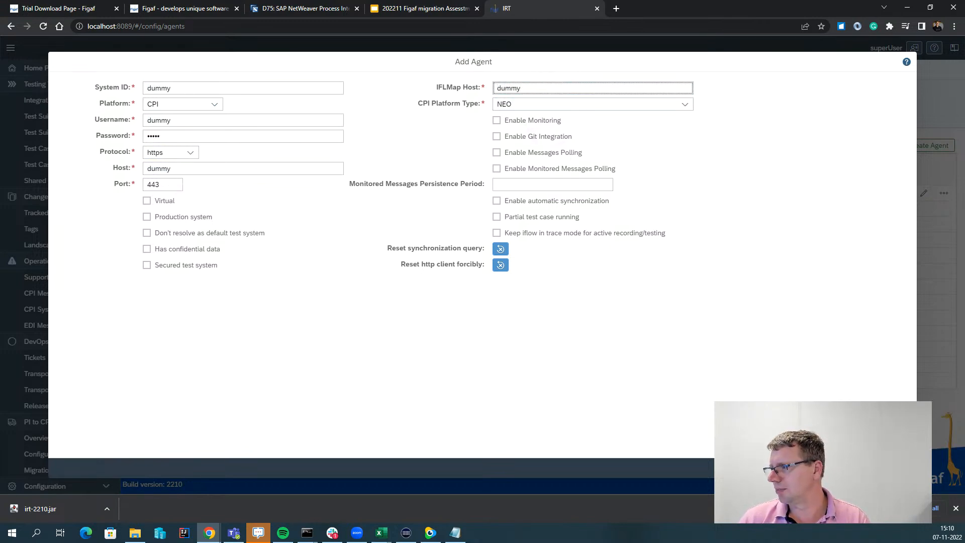
pyautogui.click(874, 468)
pyautogui.click(548, 292)
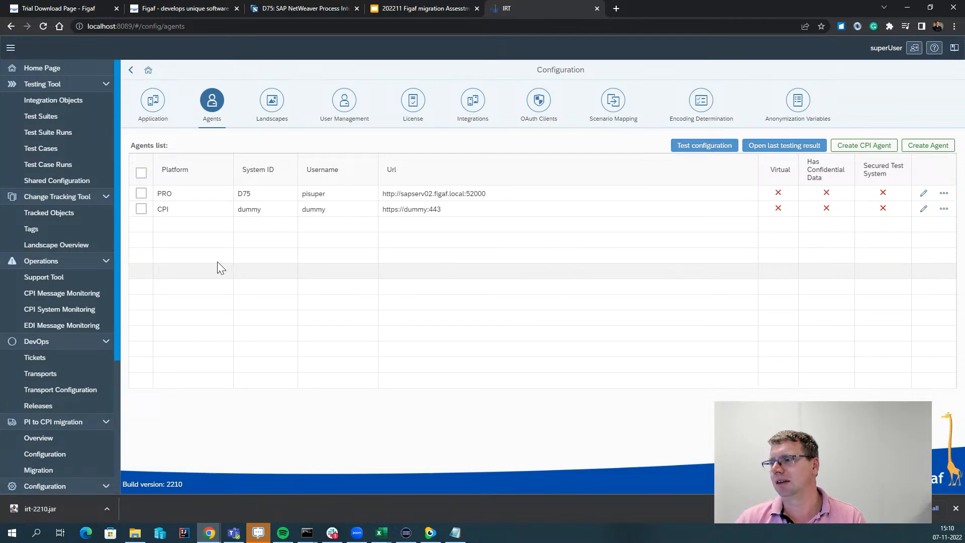
# Start synchronizing D75's tracked objects from the Change Tracking Tool with the default settings.
pyautogui.click(99, 215)
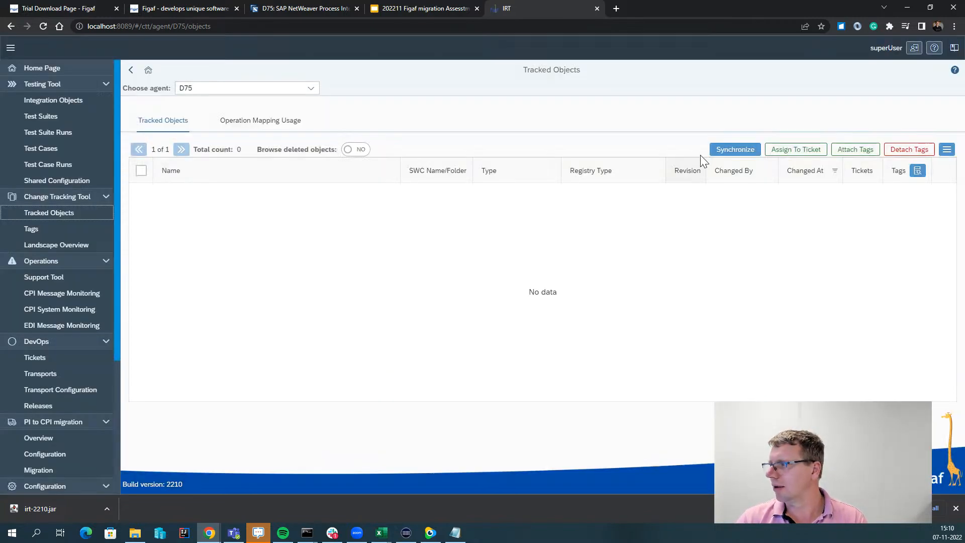
pyautogui.click(718, 151)
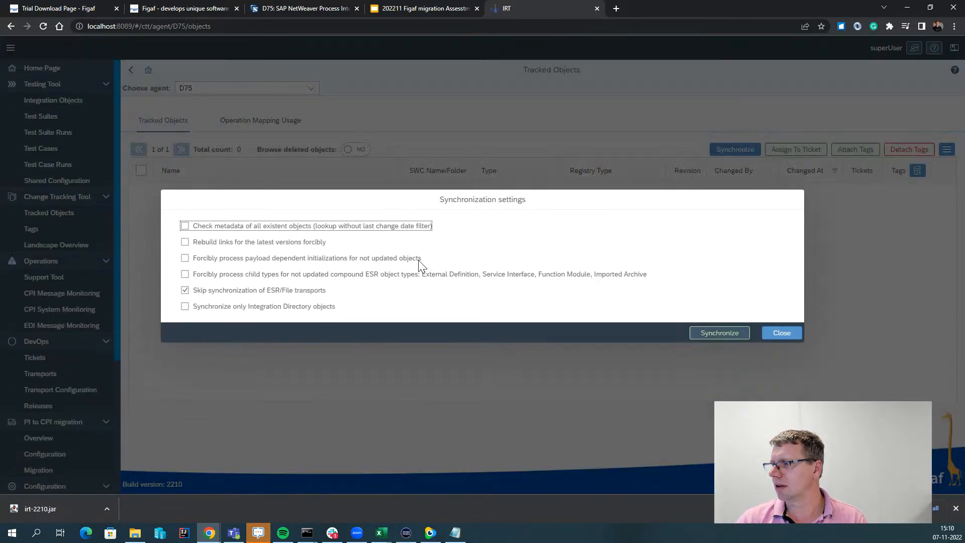
pyautogui.click(696, 333)
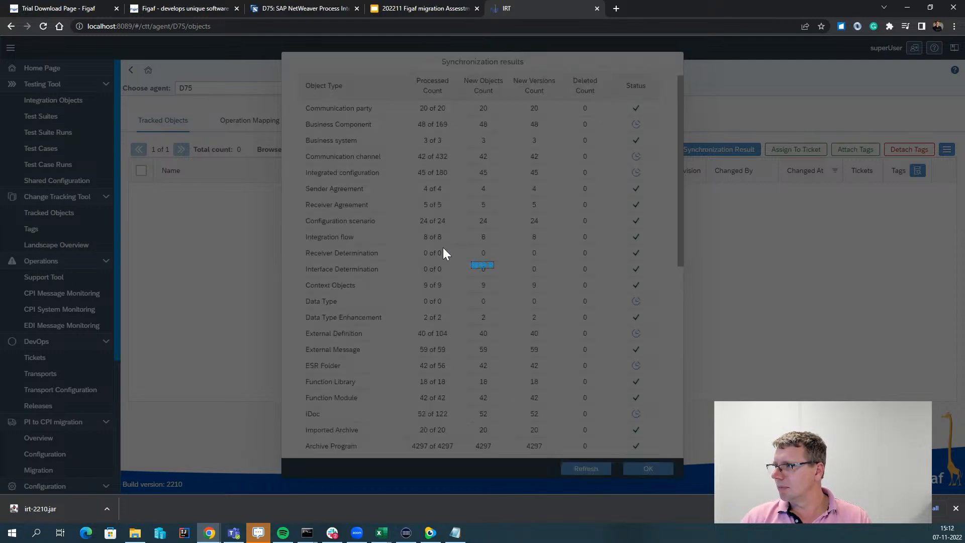
# Scroll the D75 results table and Total/Dev sections as they refresh.
pyautogui.scroll(-5, 443, 249)
pyautogui.scroll(-2, 443, 249)
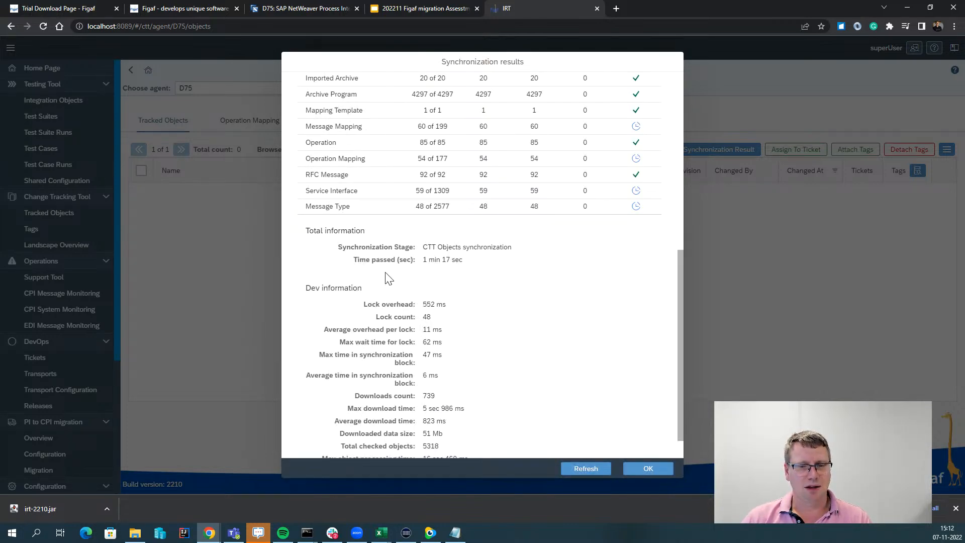
pyautogui.scroll(7, 389, 278)
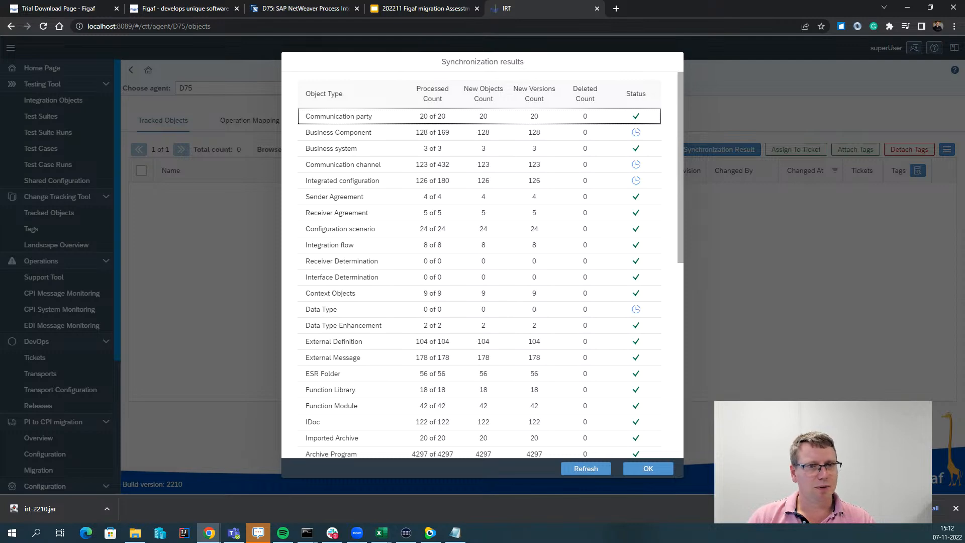
pyautogui.scroll(-3, 340, 367)
pyautogui.scroll(-3, 339, 367)
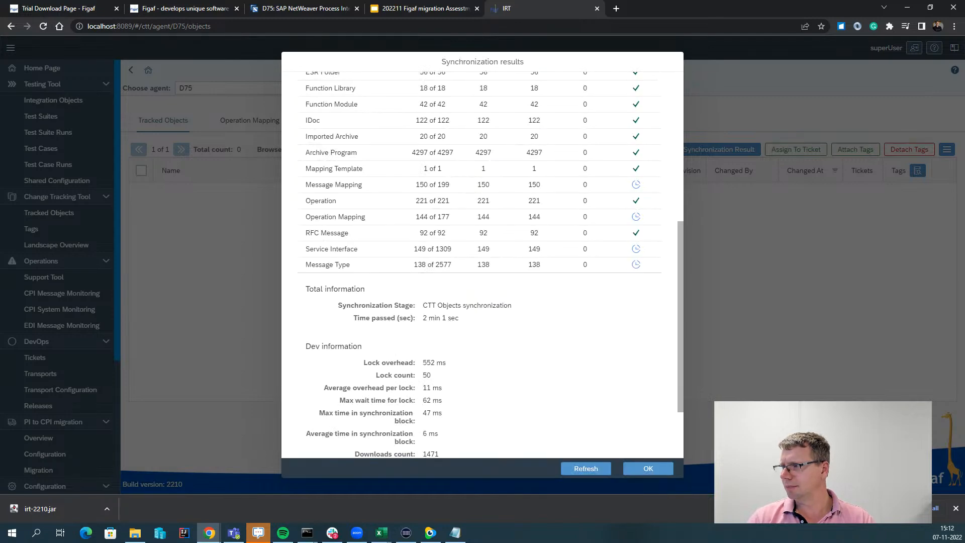
pyautogui.scroll(-1, 340, 367)
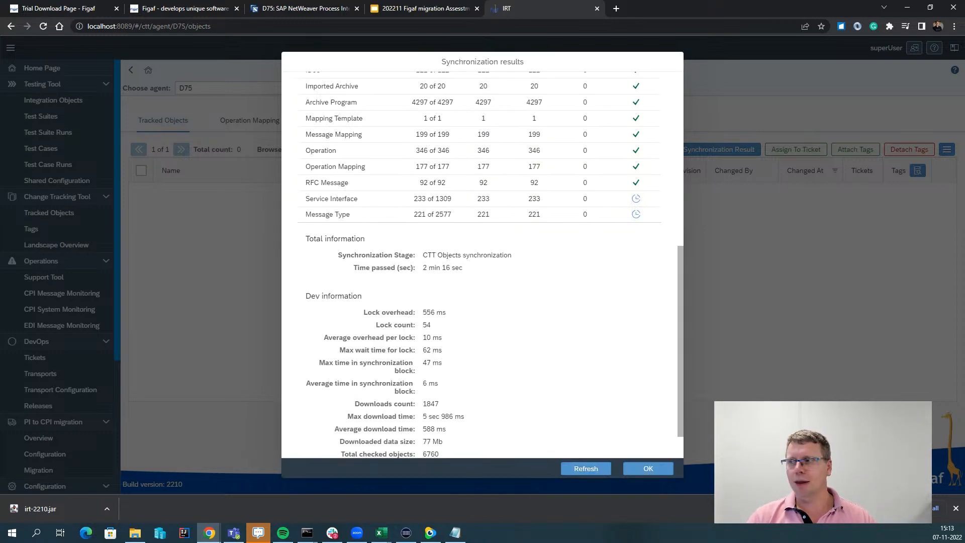
pyautogui.scroll(3, 452, 347)
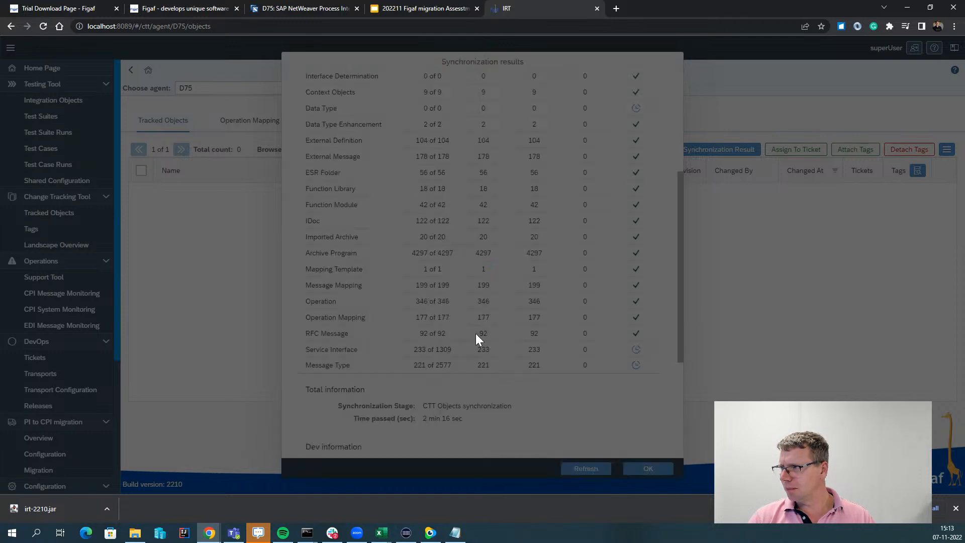
pyautogui.scroll(1, 465, 336)
pyautogui.scroll(2, 465, 336)
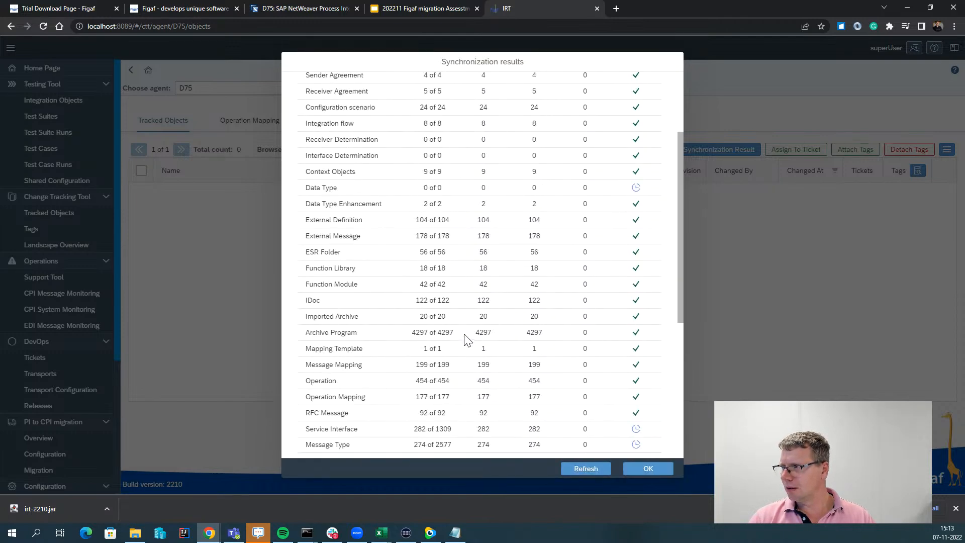
pyautogui.scroll(1, 467, 340)
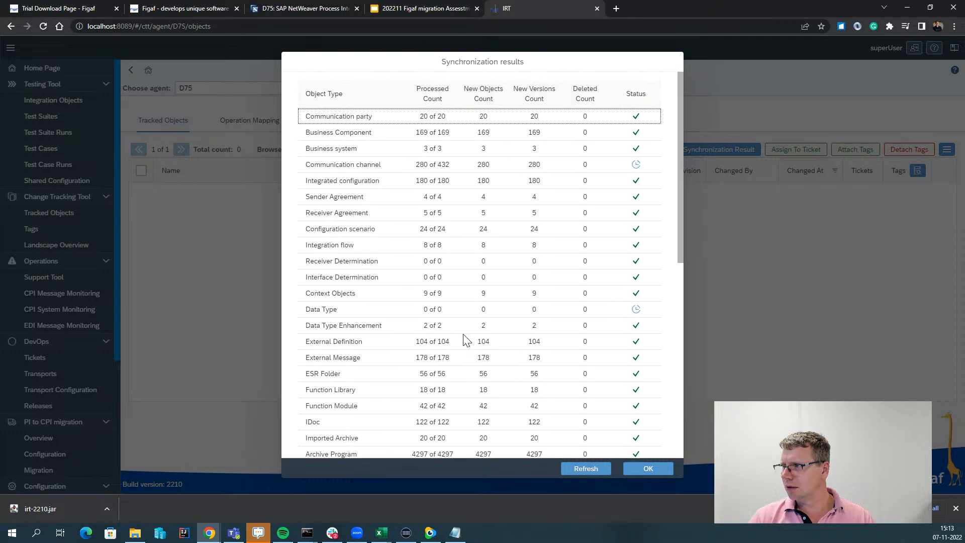
pyautogui.scroll(-3, 465, 340)
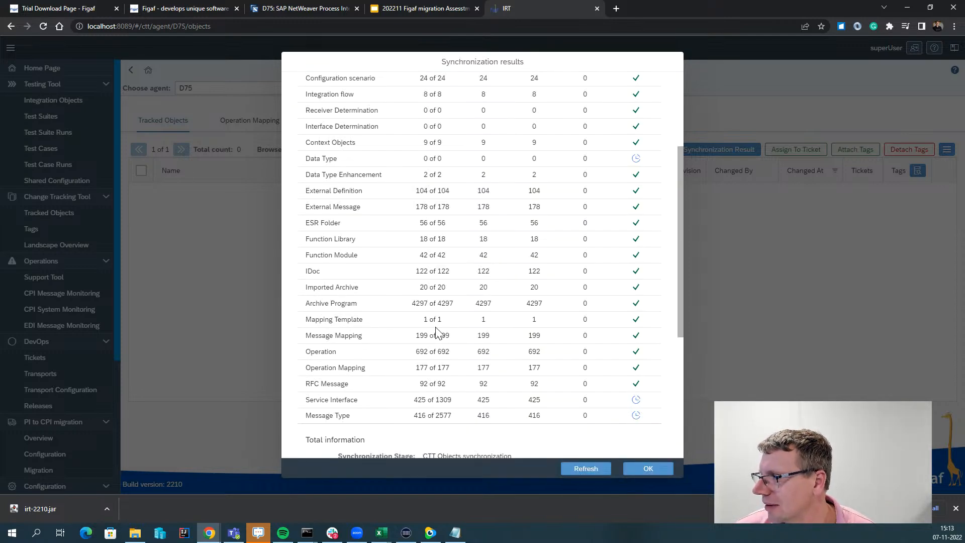
pyautogui.scroll(-2, 406, 328)
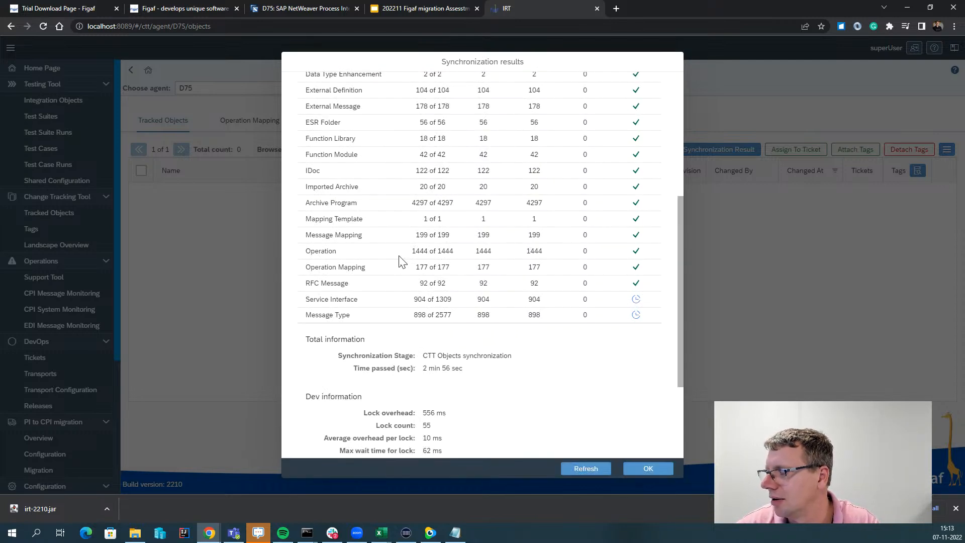
pyautogui.scroll(1, 399, 260)
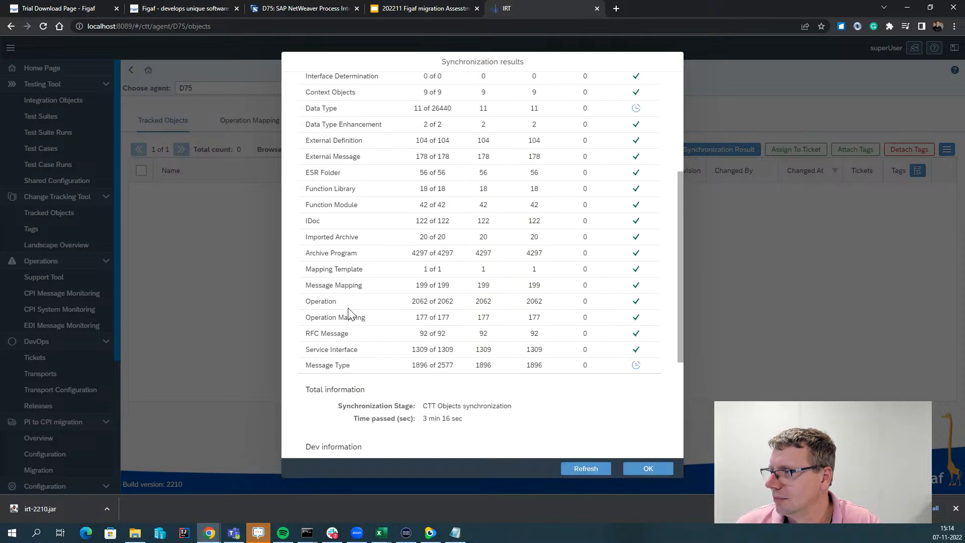
pyautogui.scroll(3, 350, 312)
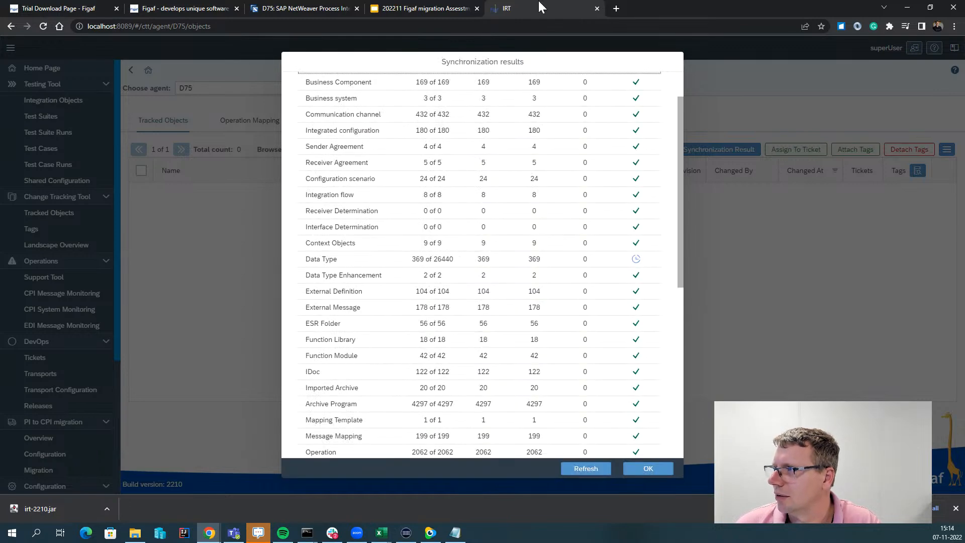
# Duplicate the IRT tab so D75's Tracked Objects list shows in a second tab.
pyautogui.rightClick(538, 5)
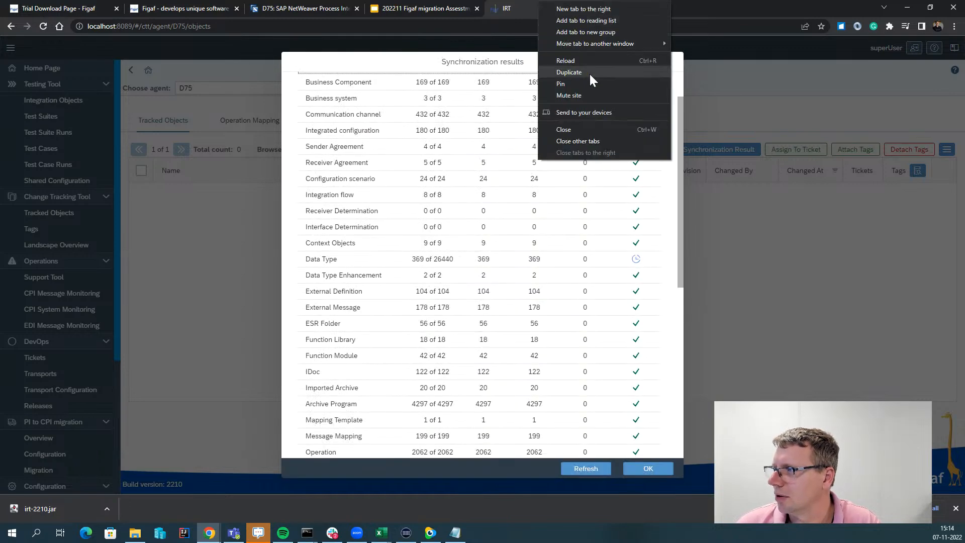
pyautogui.click(569, 72)
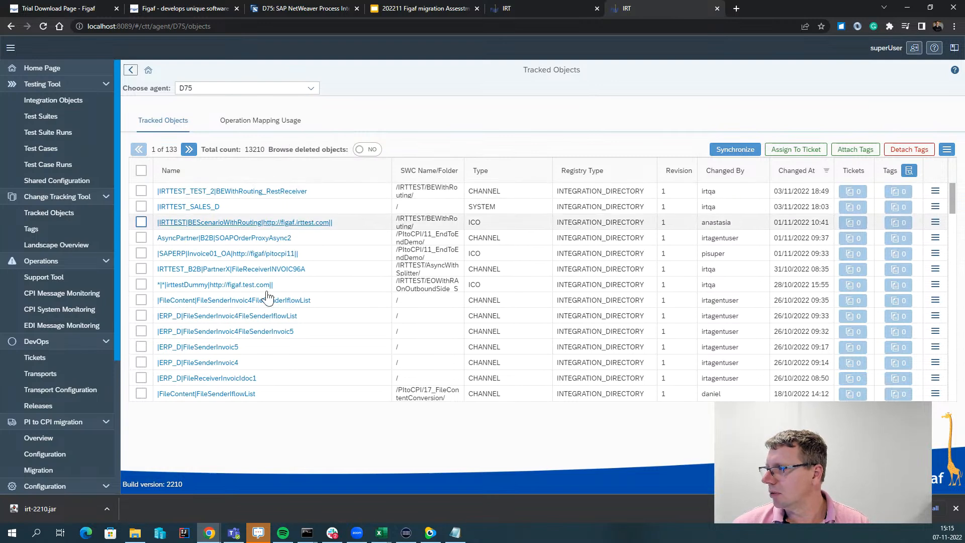
# View the BEScenarioWithRouting ICO details, then return to the synchronization results tab.
pyautogui.click(208, 224)
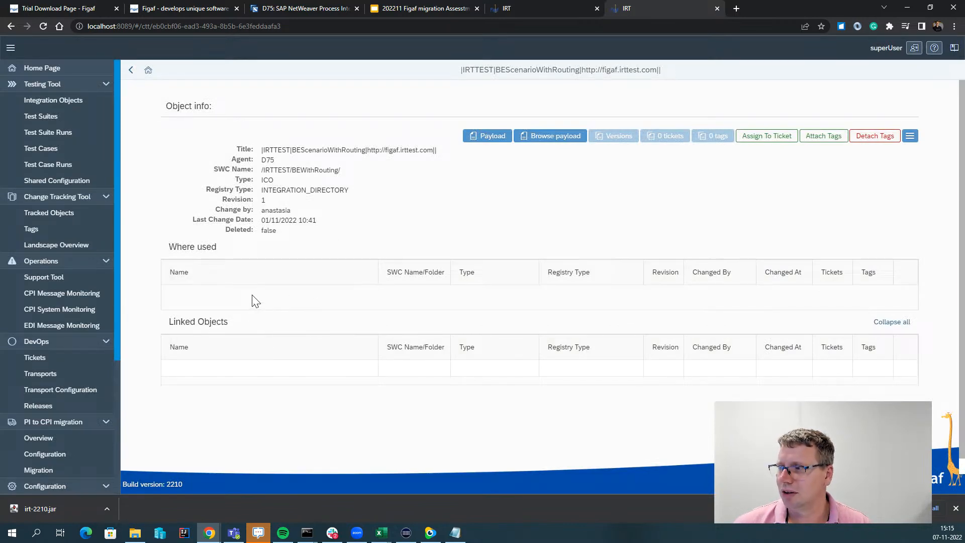
pyautogui.click(126, 71)
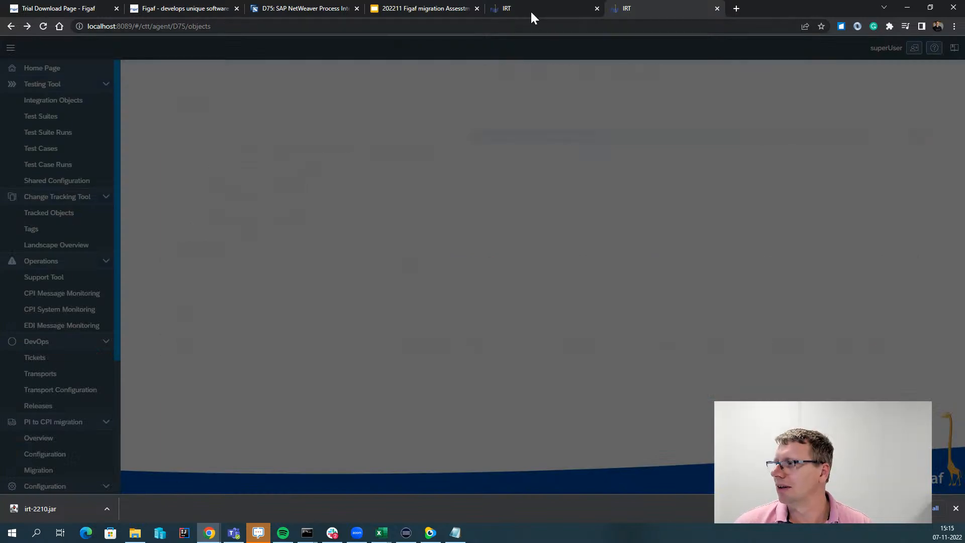
pyautogui.click(530, 8)
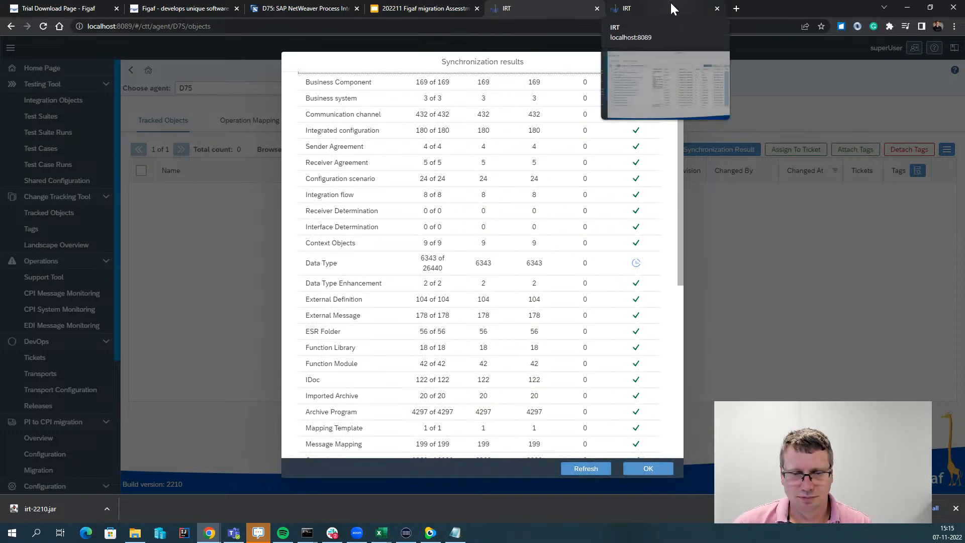
# Switch to the second IRT tab showing D75's Tracked Objects list.
pyautogui.click(671, 4)
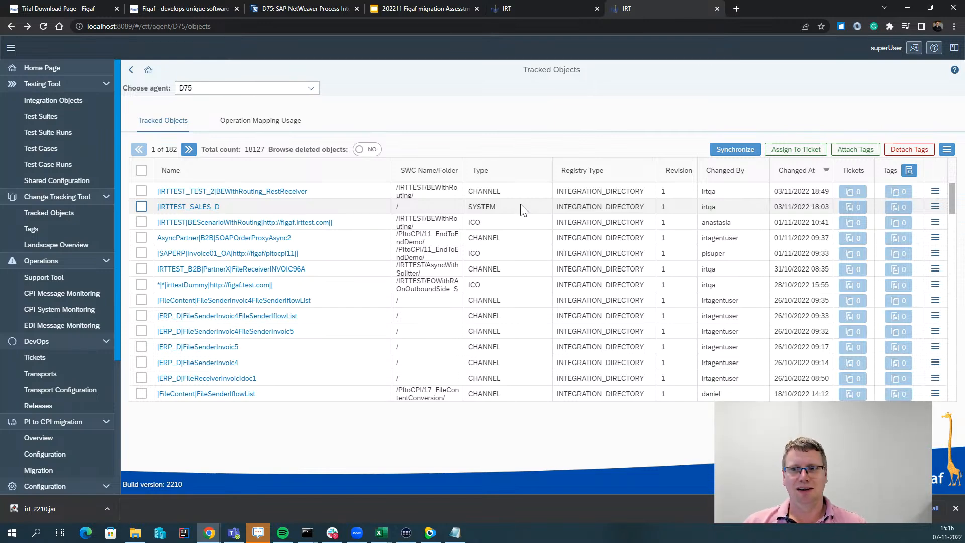
pyautogui.click(535, 8)
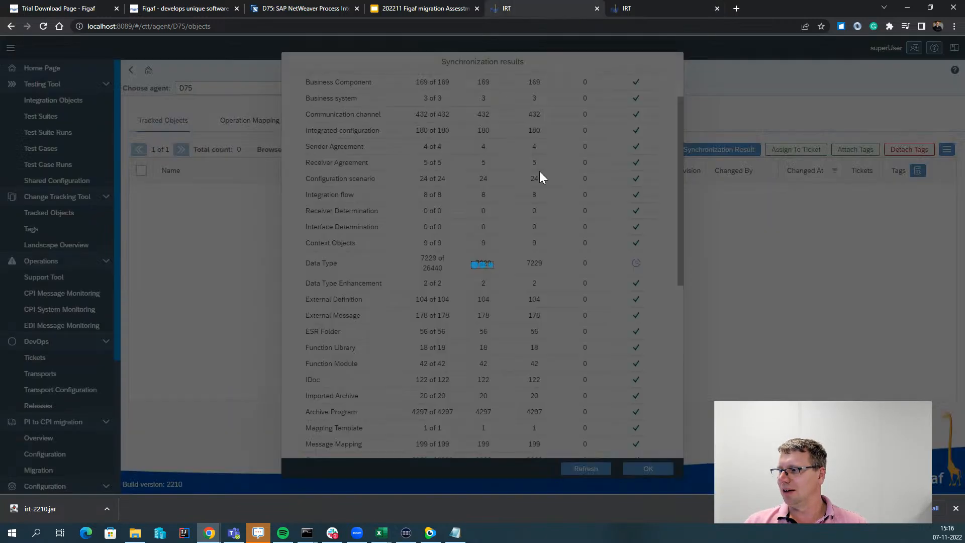
pyautogui.doubleClick(483, 263)
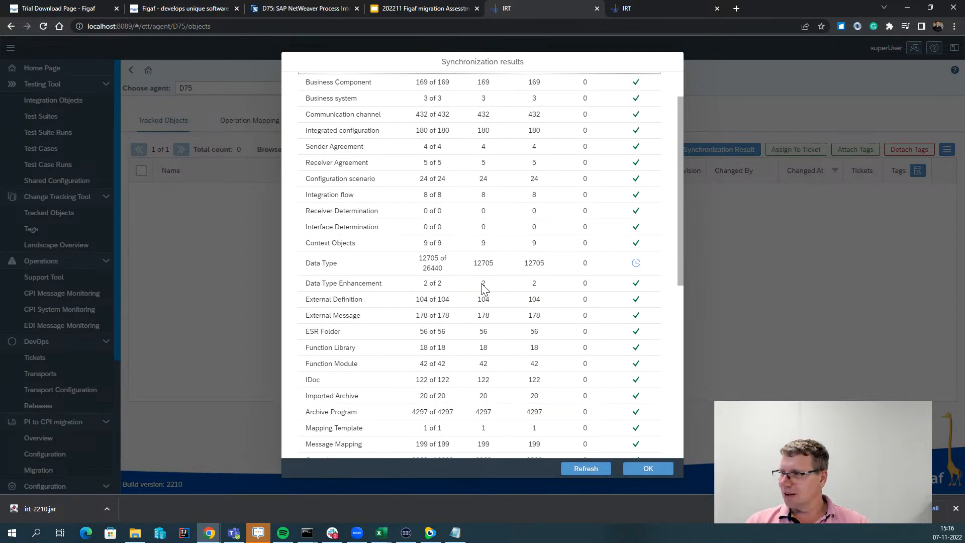
pyautogui.scroll(-5, 481, 284)
pyautogui.scroll(1, 481, 283)
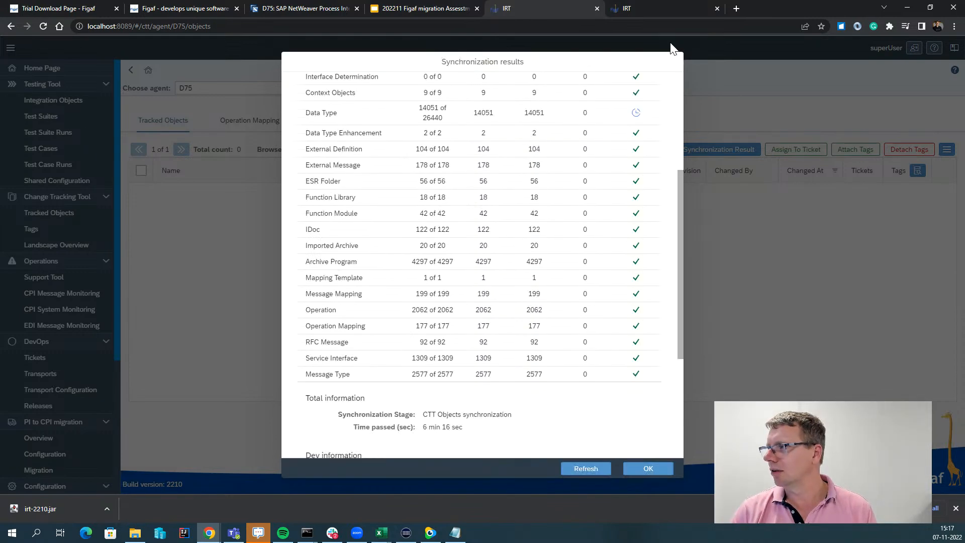
pyautogui.click(659, 7)
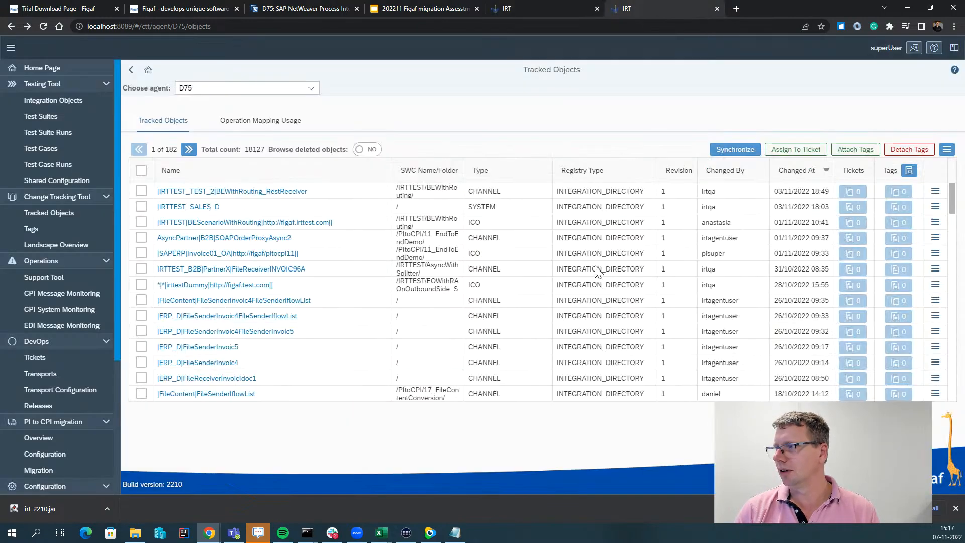
# Save the PI-to-CPI migration configuration with PI agent D75 and CPI development agent dummy, then view Overview.
pyautogui.click(60, 461)
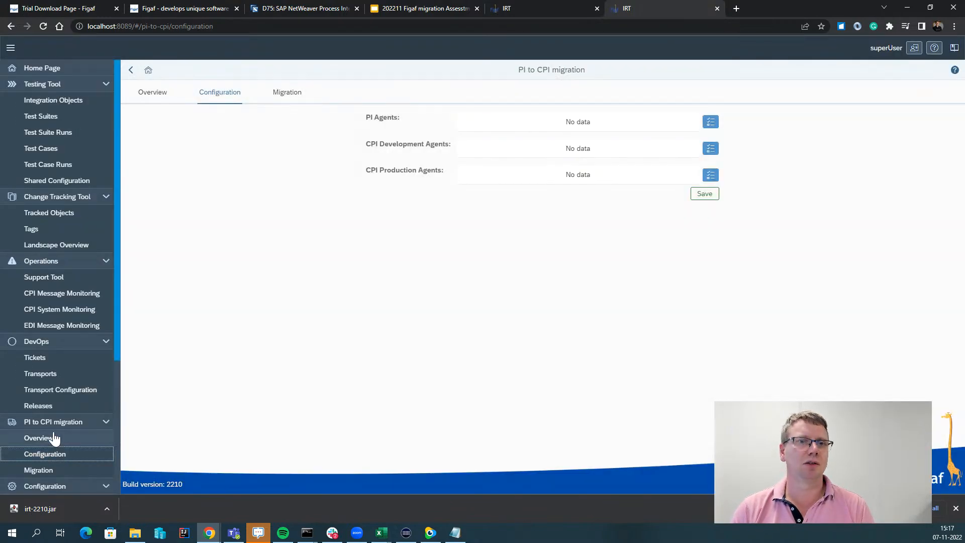
pyautogui.click(711, 127)
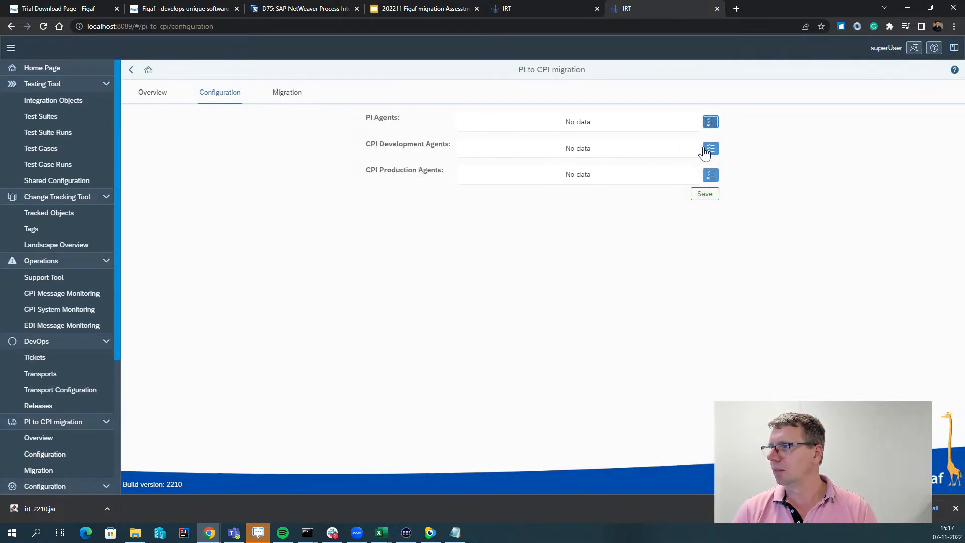
pyautogui.click(528, 107)
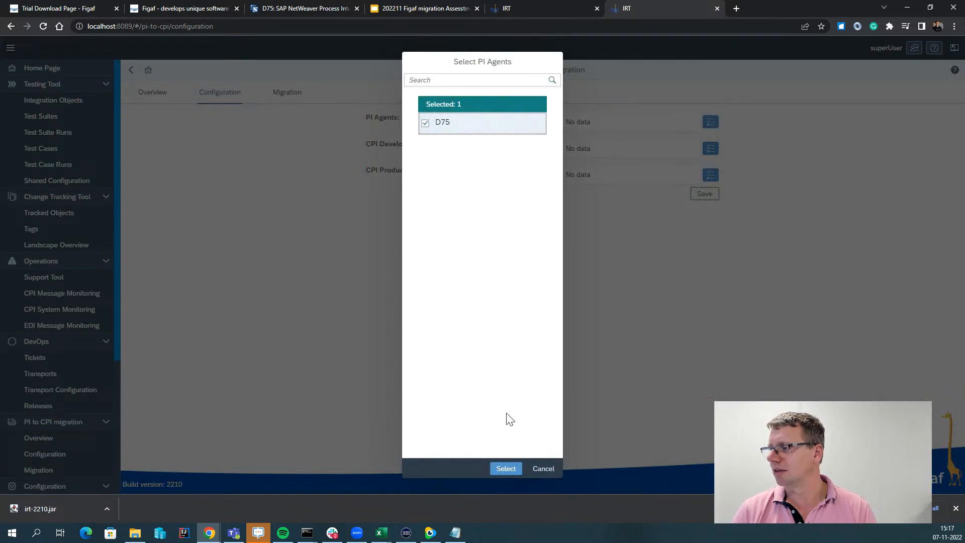
pyautogui.click(505, 468)
pyautogui.click(711, 148)
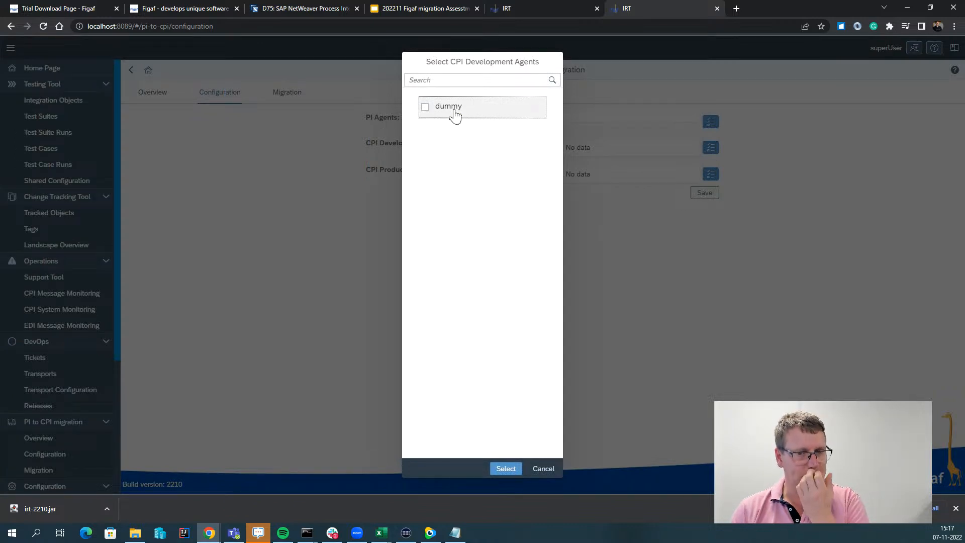
pyautogui.click(454, 112)
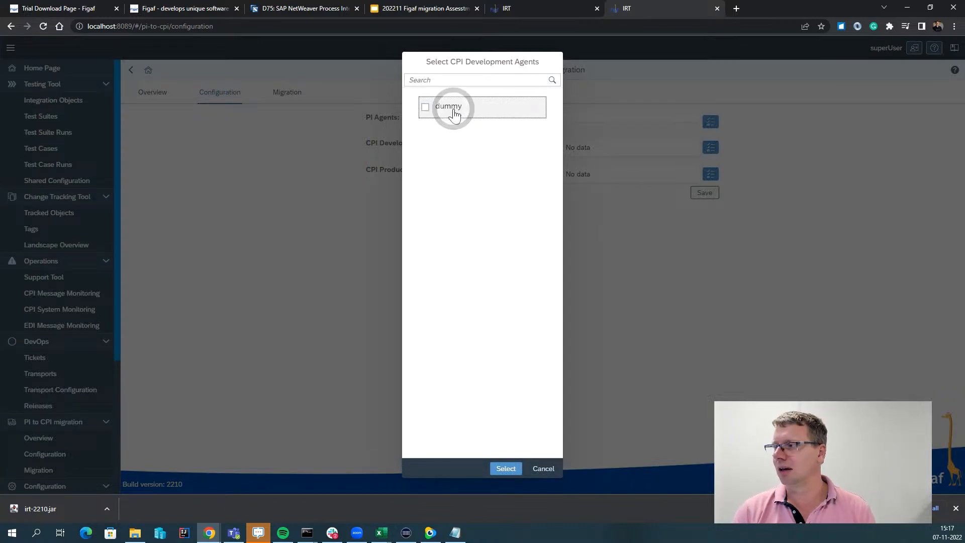
pyautogui.click(506, 468)
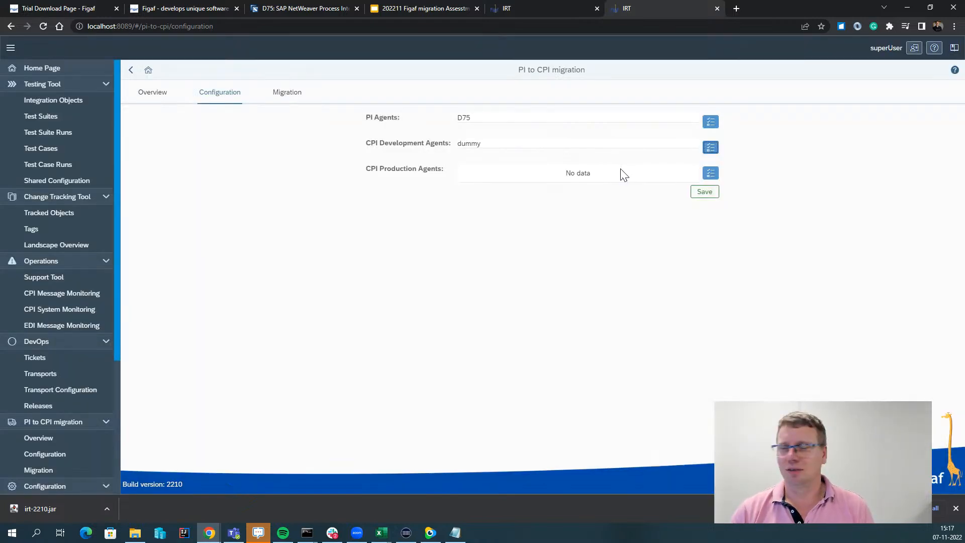
pyautogui.click(707, 192)
pyautogui.click(550, 290)
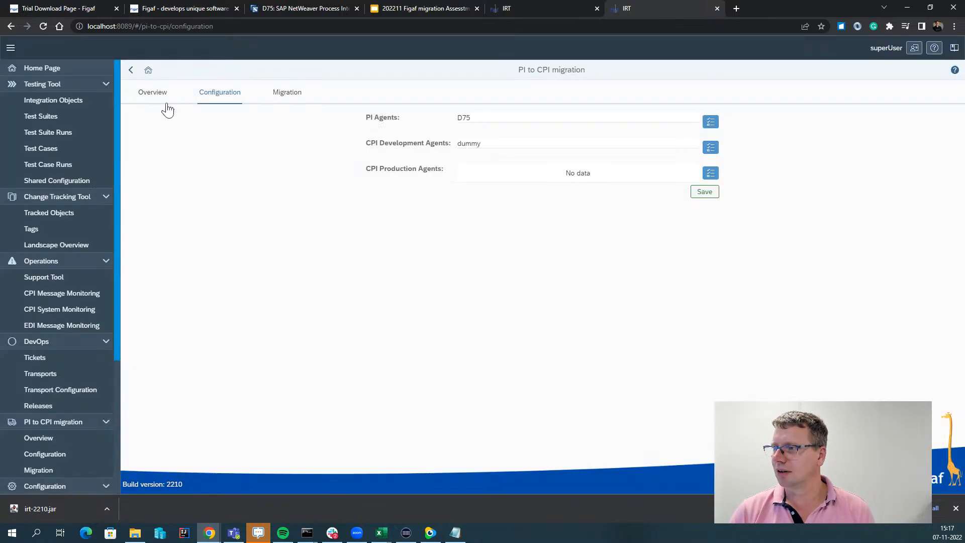
pyautogui.click(162, 99)
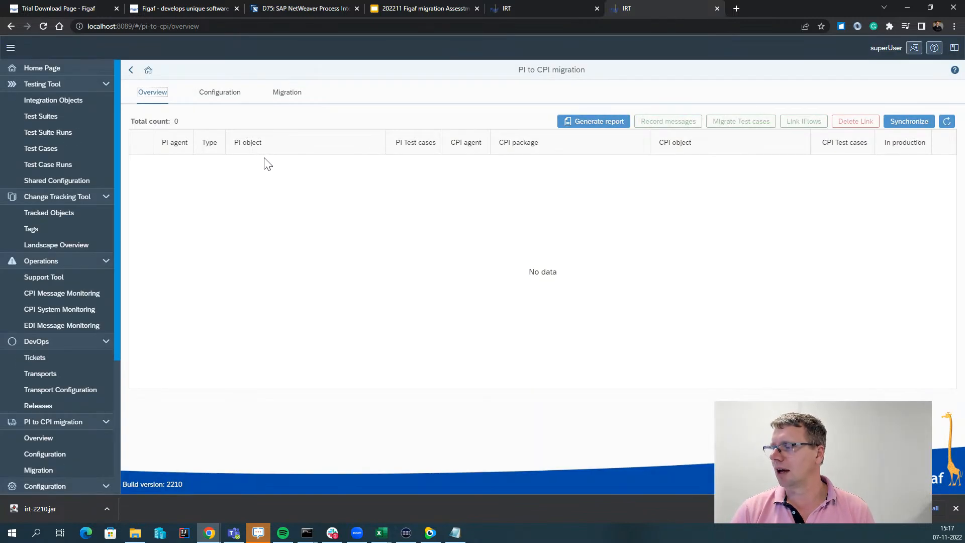
# Switch back to the tab with D75's synchronization results.
pyautogui.click(534, 9)
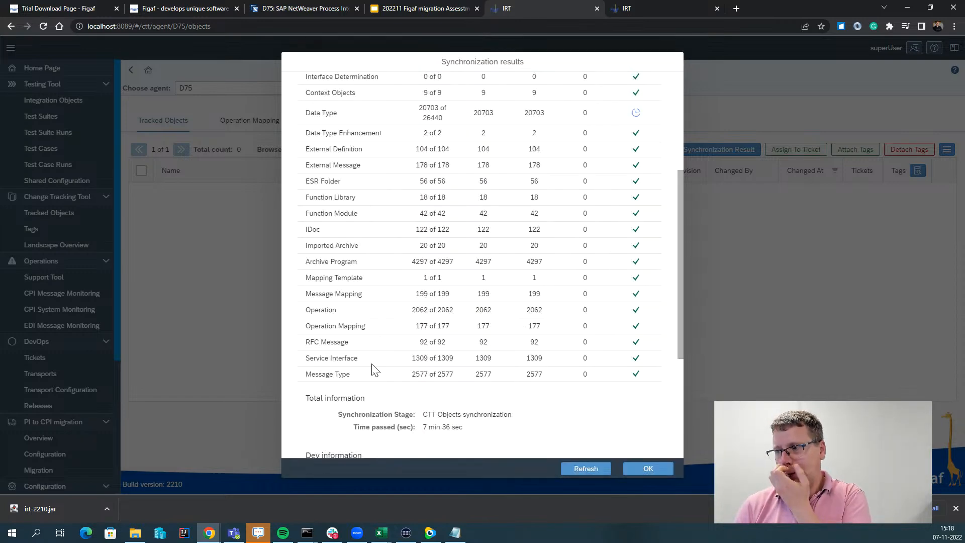
# Open migration-overview-20221107-110555.xlsx from the Overførsler folder in Excel.
pyautogui.moveTo(129, 539)
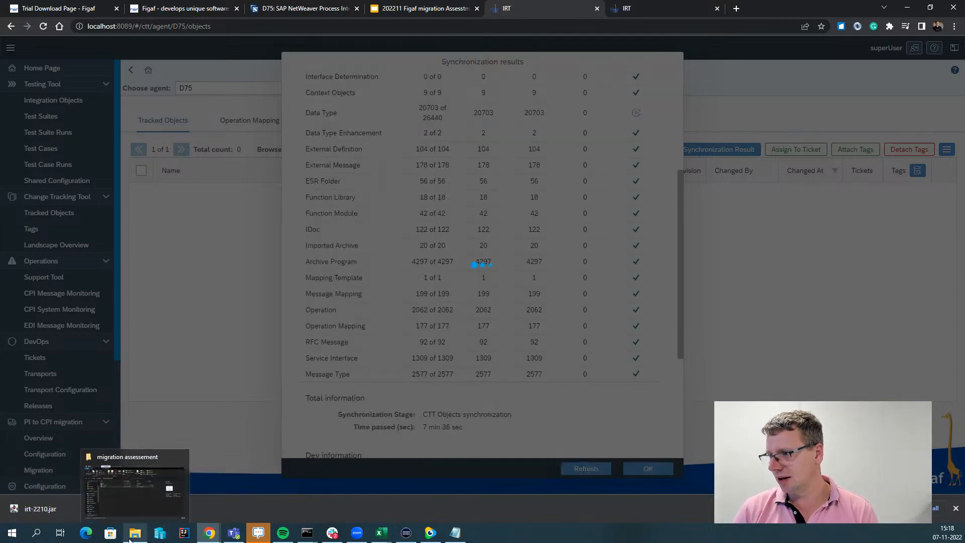
pyautogui.click(130, 539)
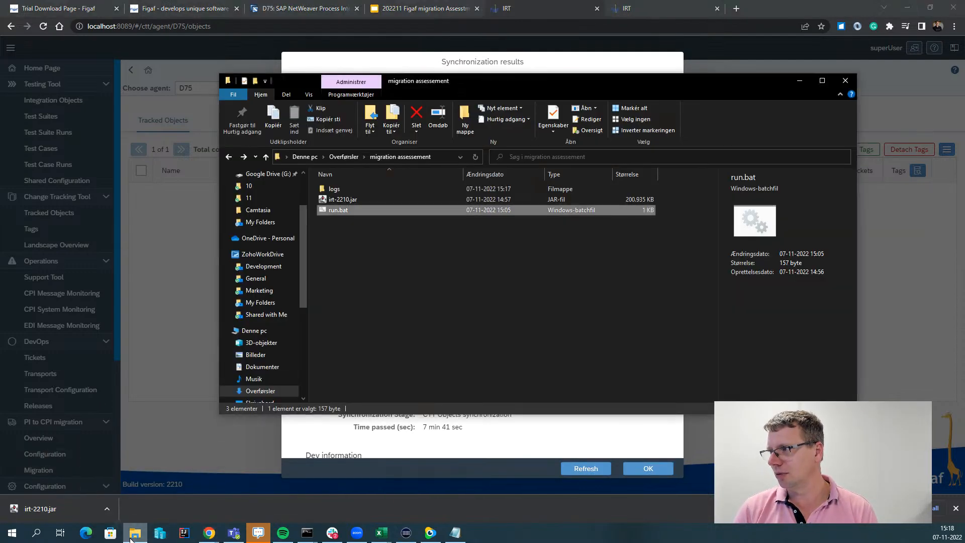
pyautogui.scroll(3, 256, 252)
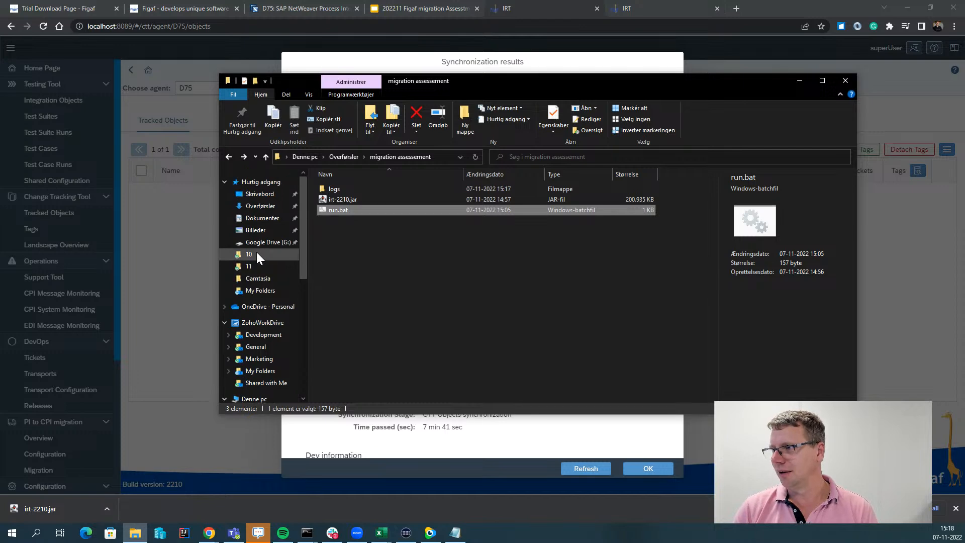
pyautogui.click(276, 219)
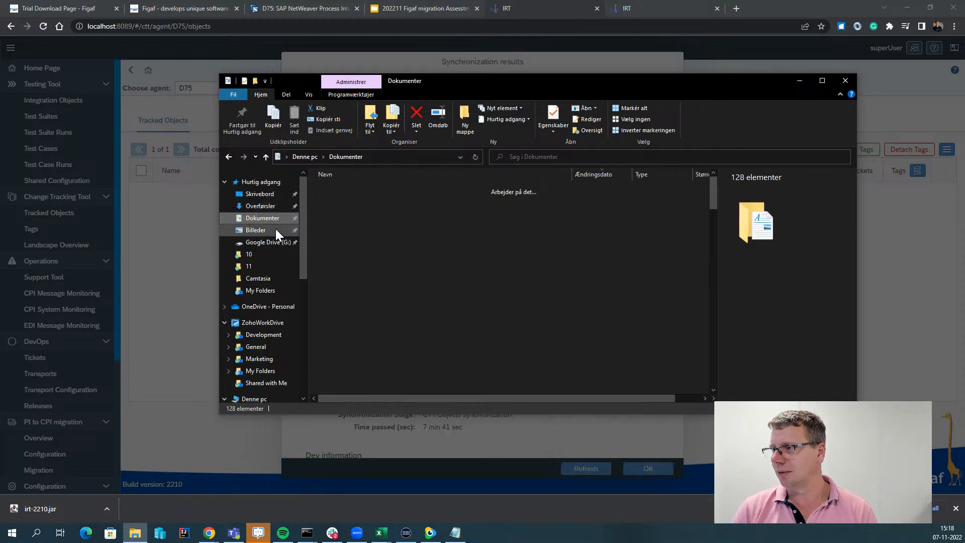
pyautogui.click(260, 206)
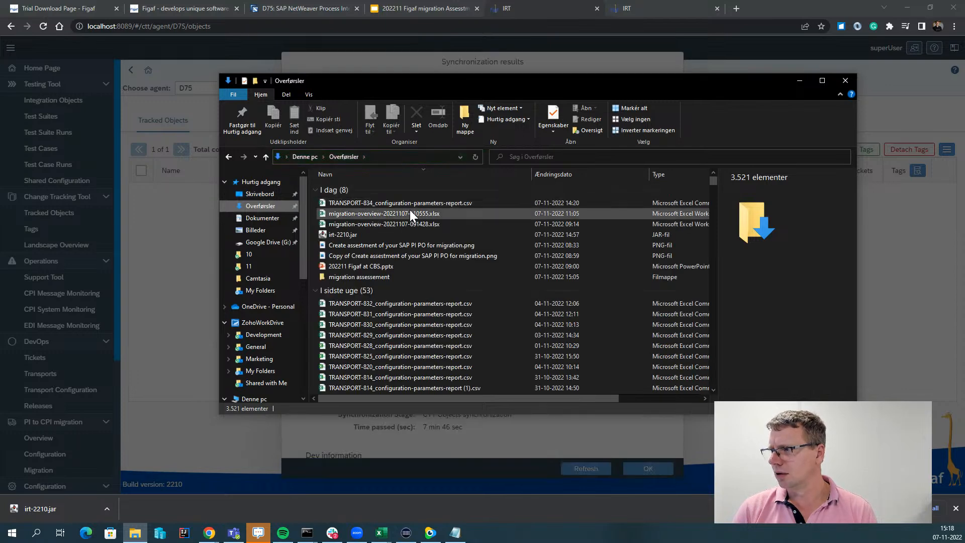
pyautogui.click(409, 213)
pyautogui.doubleClick(406, 213)
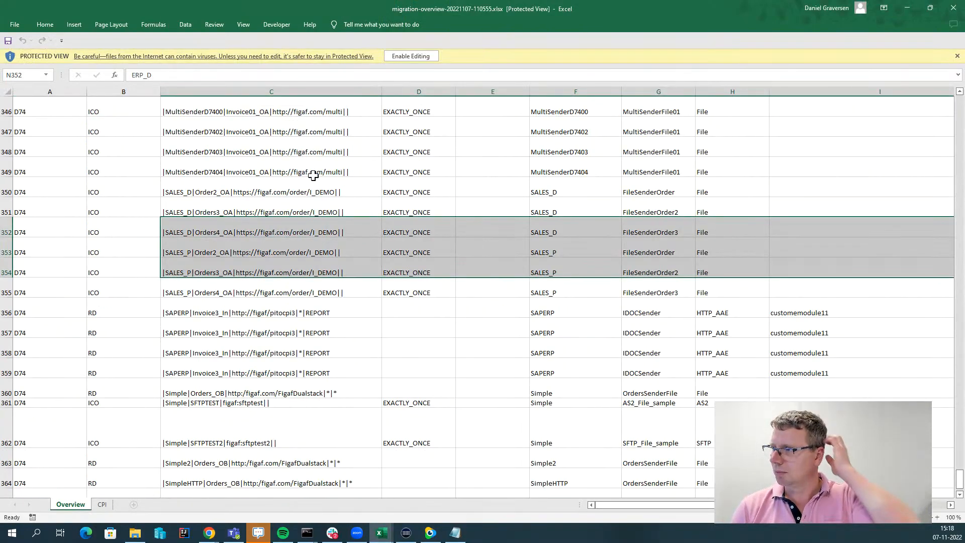
pyautogui.scroll(20, 279, 196)
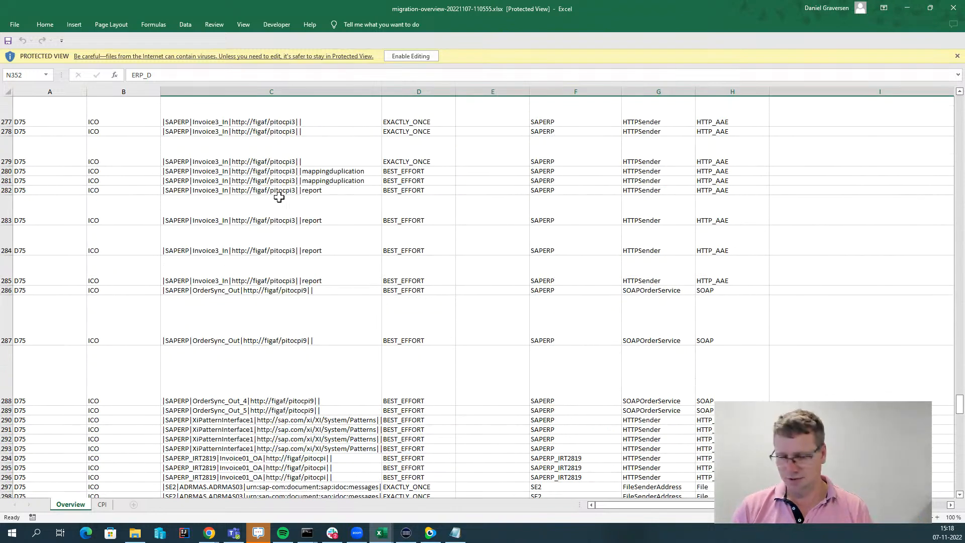
pyautogui.scroll(-17, 279, 196)
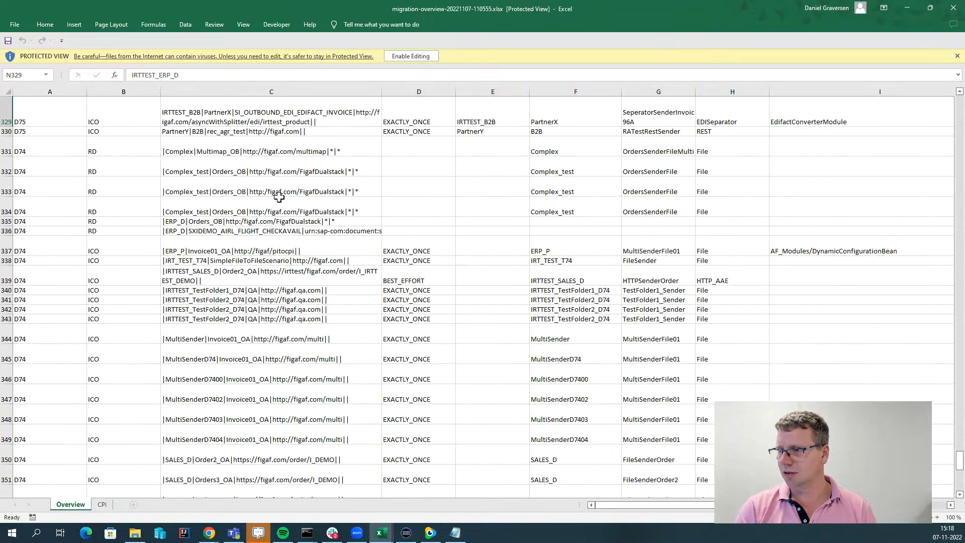
pyautogui.click(36, 387)
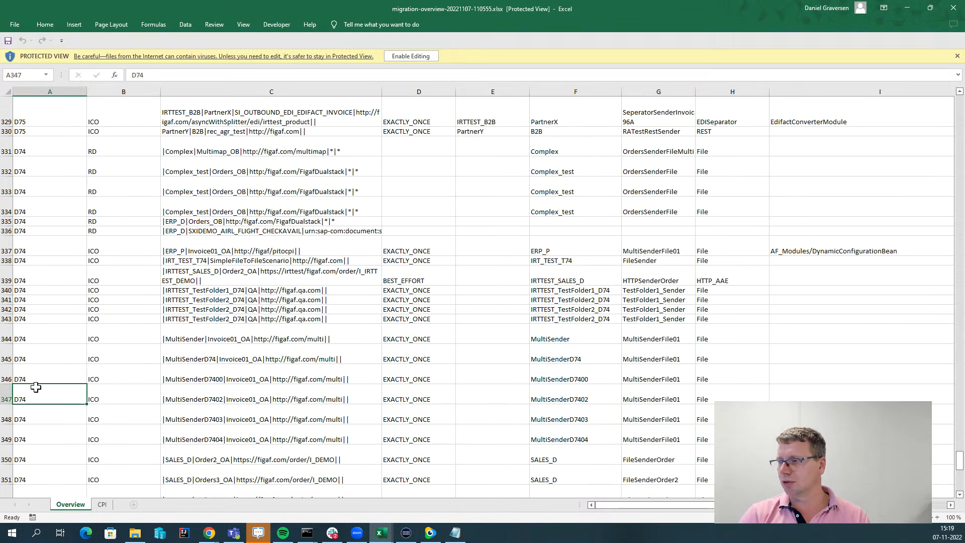
pyautogui.press('pageup')
pyautogui.press('pageup')
pyautogui.press('pageup')
pyautogui.press('pageup')
pyautogui.press('pageup')
pyautogui.press('pageup')
pyautogui.press('pageup')
pyautogui.press('pageup')
pyautogui.press('pageup')
pyautogui.press('pageup')
pyautogui.press('pageup')
pyautogui.press('pageup')
pyautogui.press('pageup')
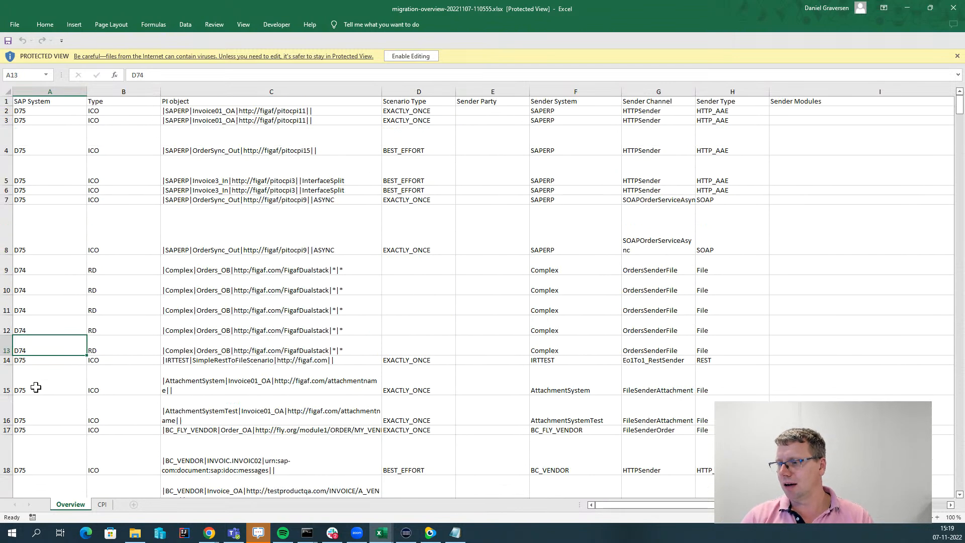
# Select cell B2 and enable editing to leave Protected View.
pyautogui.click(35, 103)
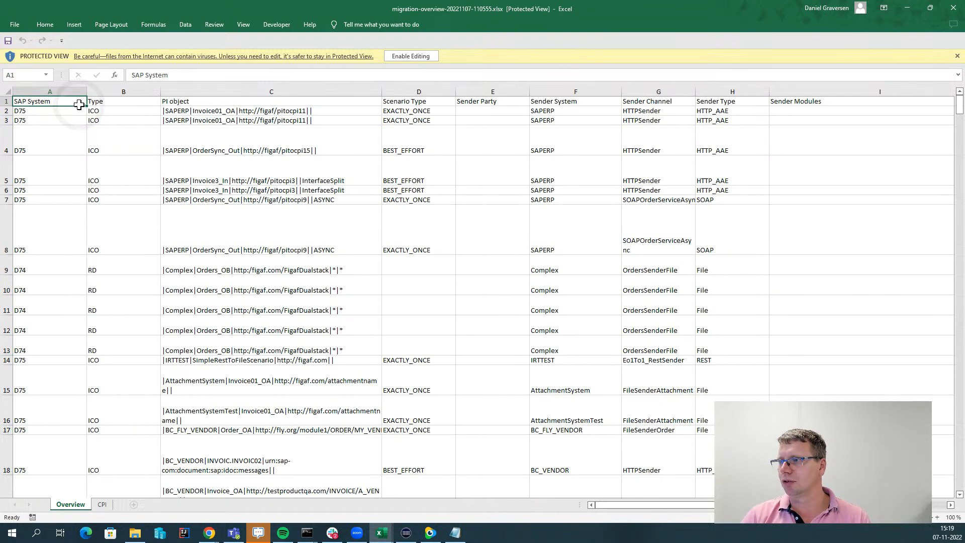
pyautogui.click(149, 109)
pyautogui.click(410, 56)
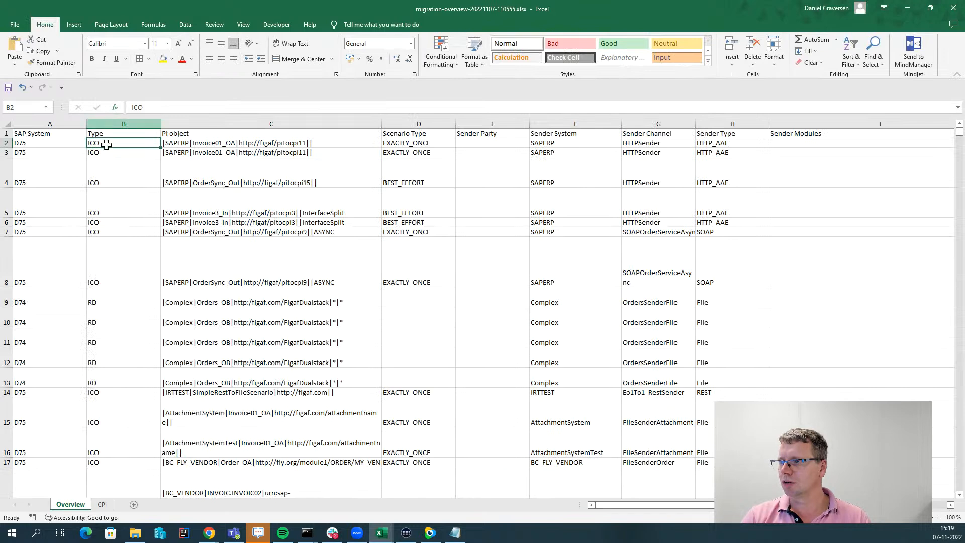
# Review the Scenario Type, sender party, channel, type and Sender Modules columns down to row 51.
pyautogui.press('Right')
pyautogui.press('Right')
pyautogui.press('Left')
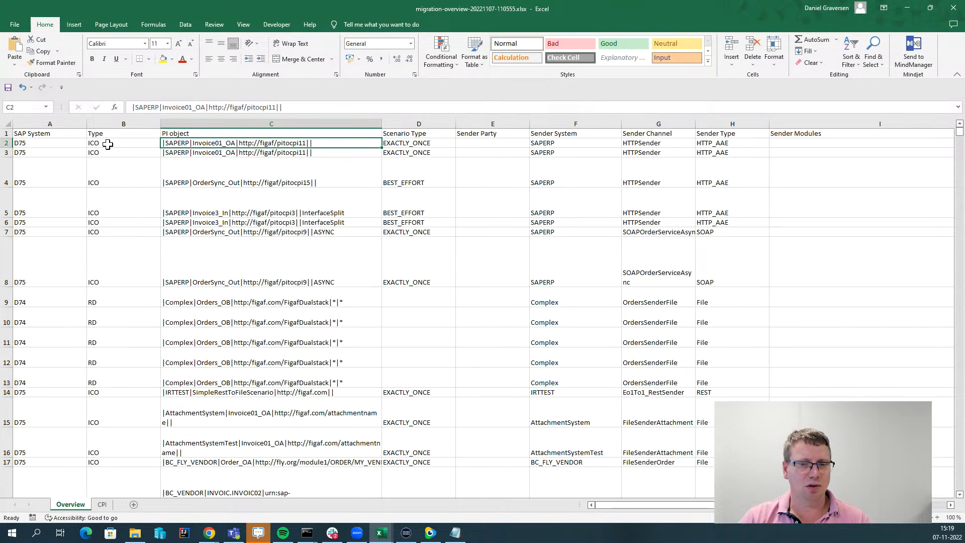
pyautogui.press('Right')
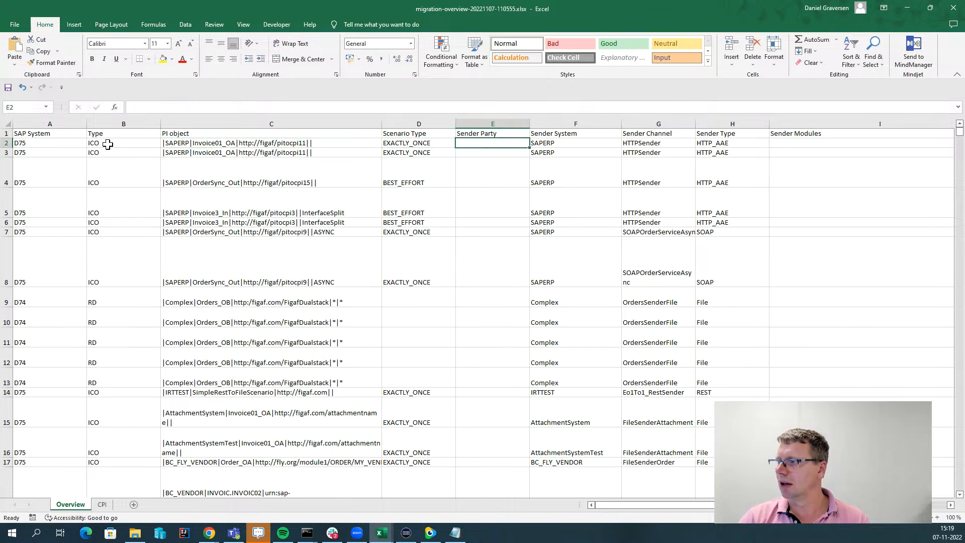
pyautogui.press('Down')
pyautogui.press('Down')
pyautogui.press('Down')
pyautogui.press('Down')
pyautogui.press('Down')
pyautogui.press('Down')
pyautogui.press('Down')
pyautogui.press('Down')
pyautogui.press('Down')
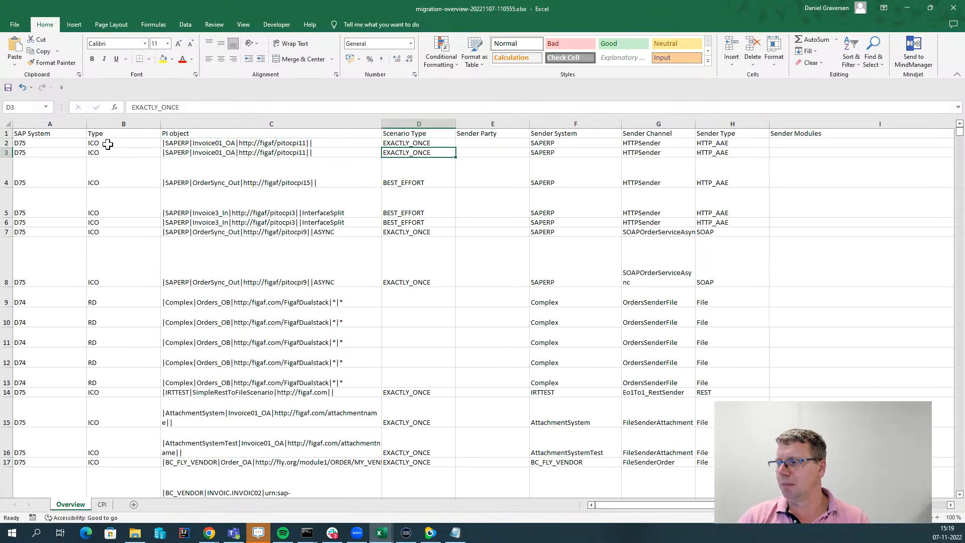
pyautogui.press('Up')
pyautogui.press('Up')
pyautogui.press('Up')
pyautogui.press('Up')
pyautogui.press('Up')
pyautogui.press('Up')
pyautogui.press('Up')
pyautogui.press('Up')
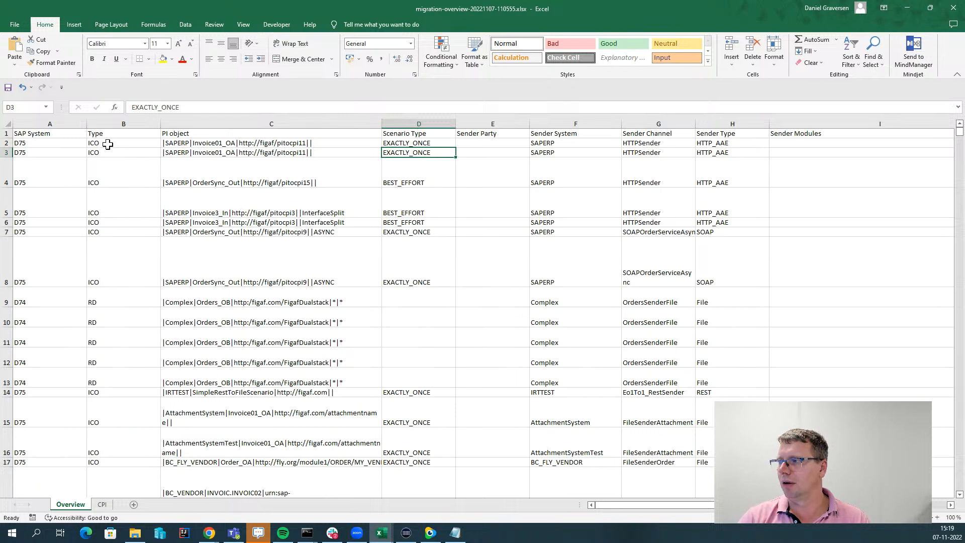
pyautogui.press('Up')
pyautogui.press('Down')
pyautogui.press('Down')
pyautogui.press('Down')
pyautogui.press('Down')
pyautogui.press('Down')
pyautogui.press('Down')
pyautogui.press('Down')
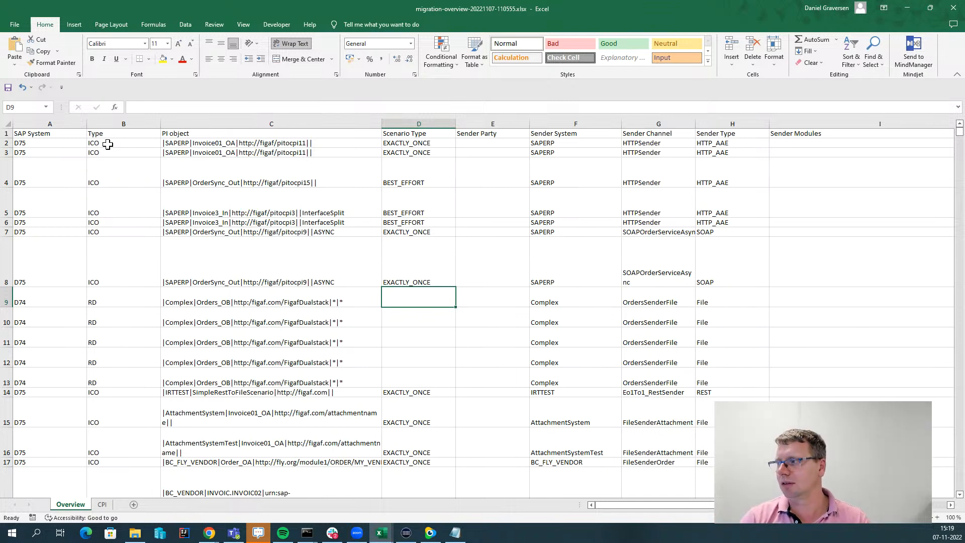
pyautogui.press('Right')
pyautogui.press('Right')
pyautogui.press('Left')
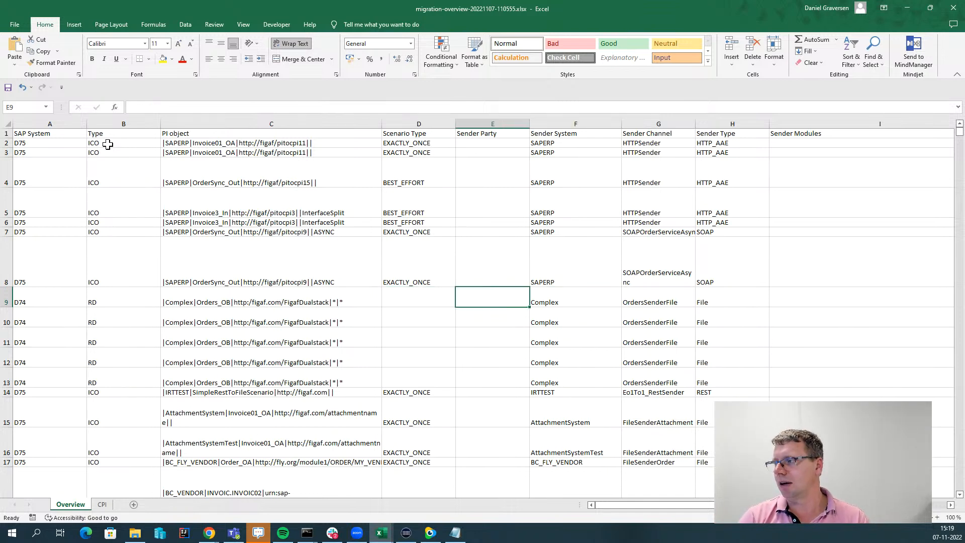
pyautogui.press('Right')
pyautogui.press('Right')
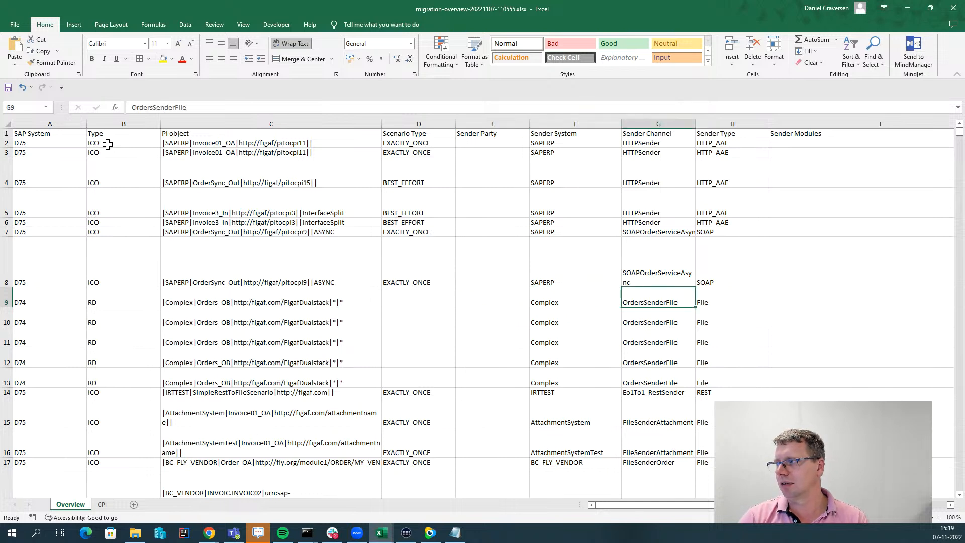
pyautogui.press('Up')
pyautogui.press('Down')
pyautogui.press('Down')
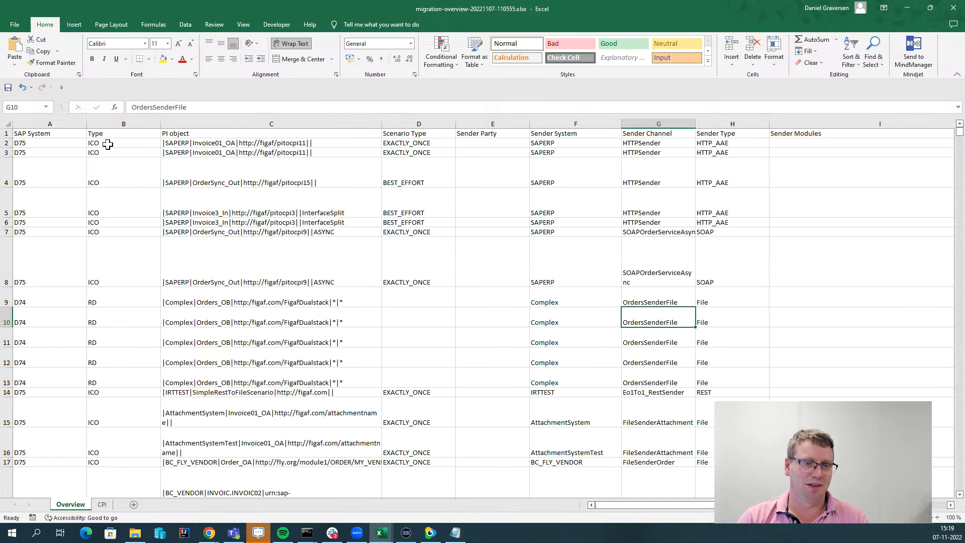
pyautogui.press('Right')
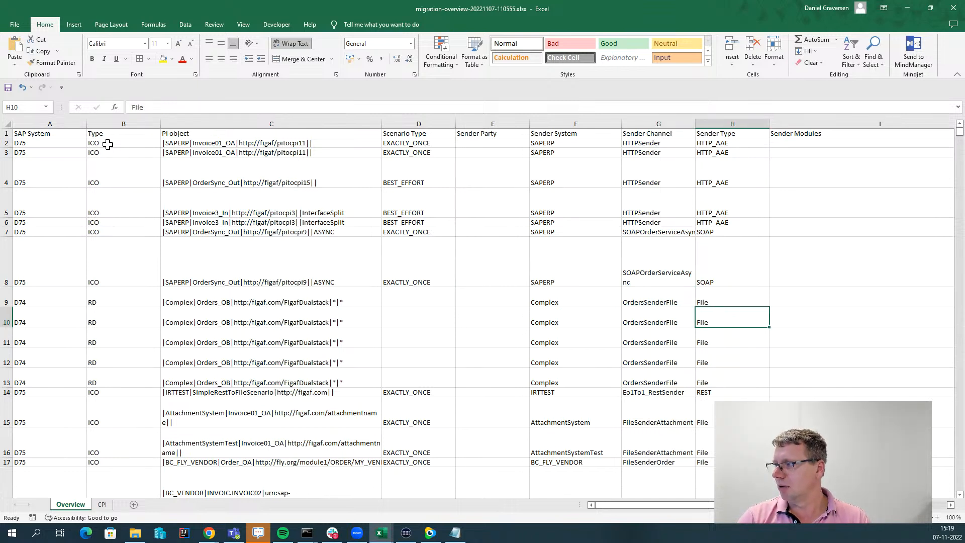
pyautogui.press('Right')
pyautogui.press('pagedown')
pyautogui.press('pagedown')
pyautogui.press('Down')
pyautogui.press('Down')
pyautogui.press('Down')
pyautogui.press('Down')
pyautogui.press('Down')
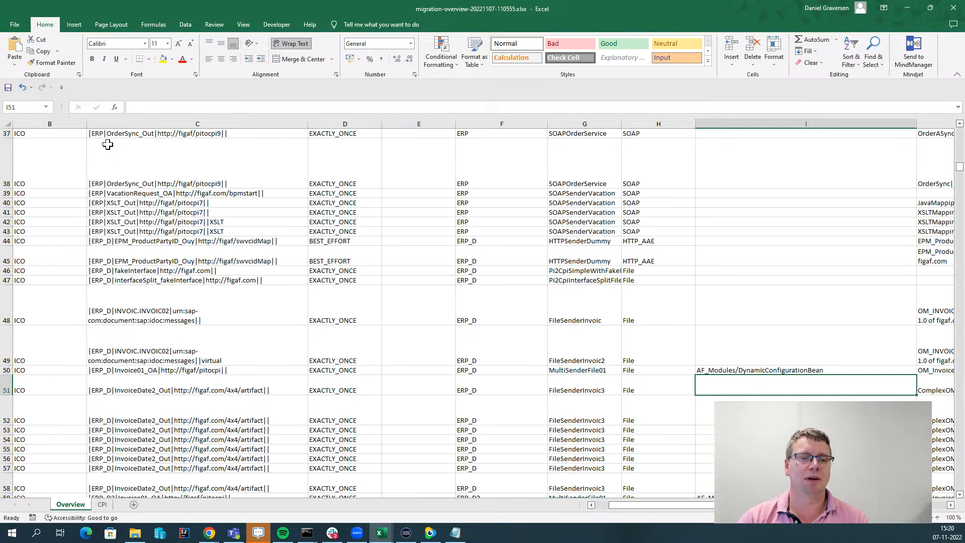
# Read the Operation Mapping Content entries in column K rows 4–15 and Function Libraries in L15.
pyautogui.press('Right')
pyautogui.press('Right')
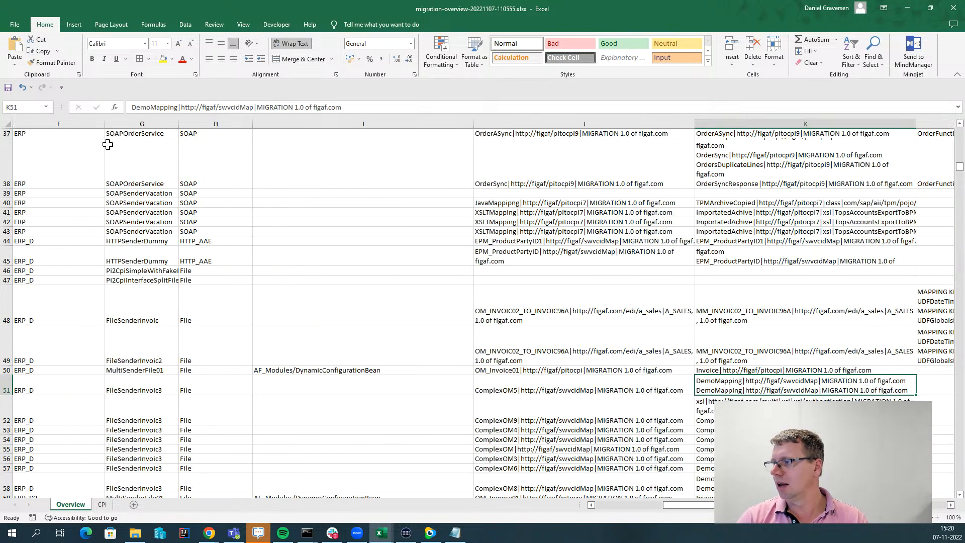
pyautogui.press('Up')
pyautogui.press('pageup')
pyautogui.press('Up')
pyautogui.press('Up')
pyautogui.press('Up')
pyautogui.press('Up')
pyautogui.press('Up')
pyautogui.press('Up')
pyautogui.press('Up')
pyautogui.press('Up')
pyautogui.press('Up')
pyautogui.press('Up')
pyautogui.press('Up')
pyautogui.press('Up')
pyautogui.press('Up')
pyautogui.press('Up')
pyautogui.press('Up')
pyautogui.press('Up')
pyautogui.press('Up')
pyautogui.press('Up')
pyautogui.press('Up')
pyautogui.press('Up')
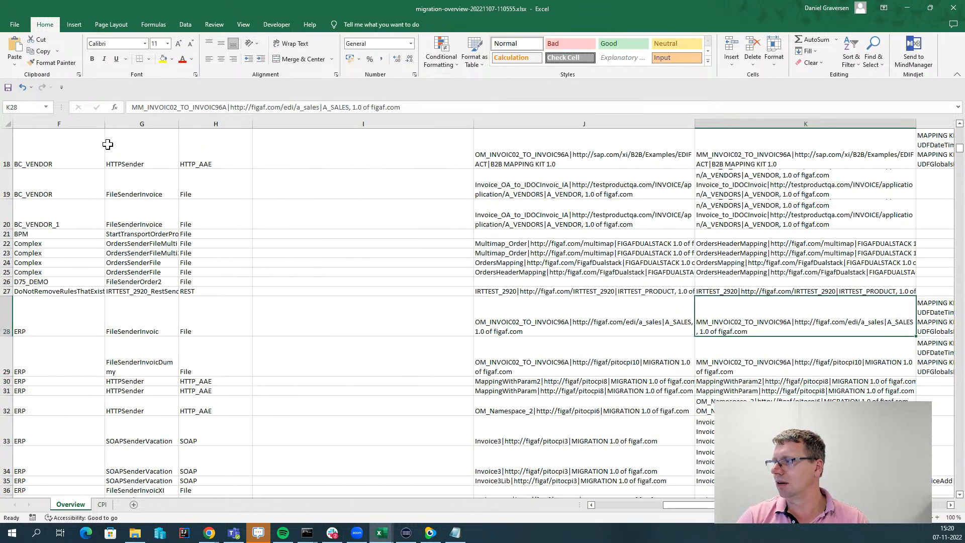
pyautogui.press('Left')
pyautogui.press('Left')
pyautogui.press('Right')
pyautogui.press('Right')
pyautogui.press('Right')
pyautogui.press('Left')
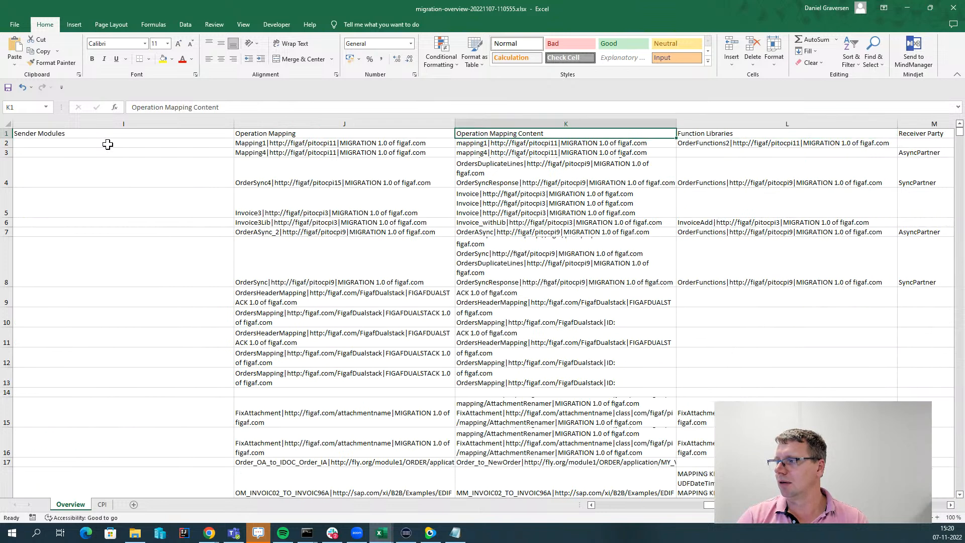
pyautogui.press('Down')
pyautogui.press('Down')
pyautogui.press('Down')
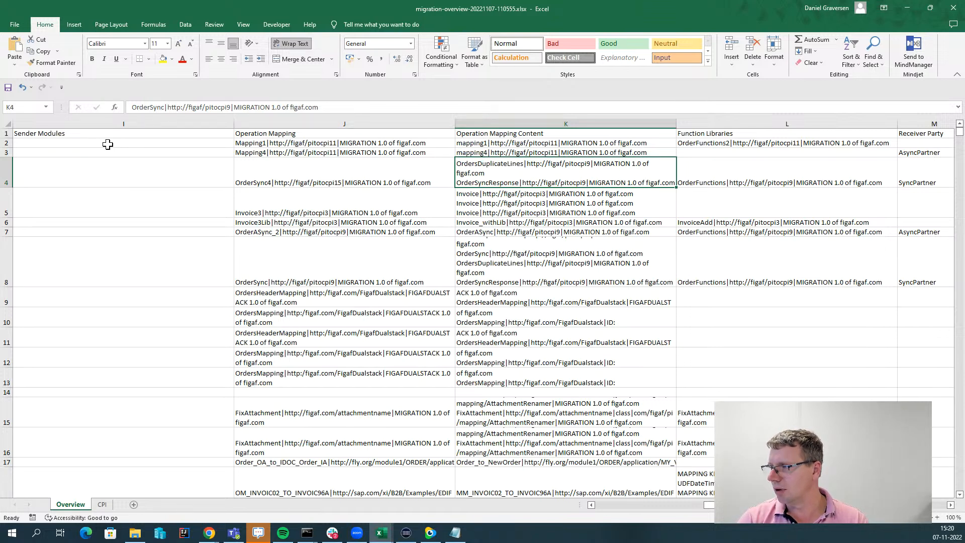
pyautogui.press('Down')
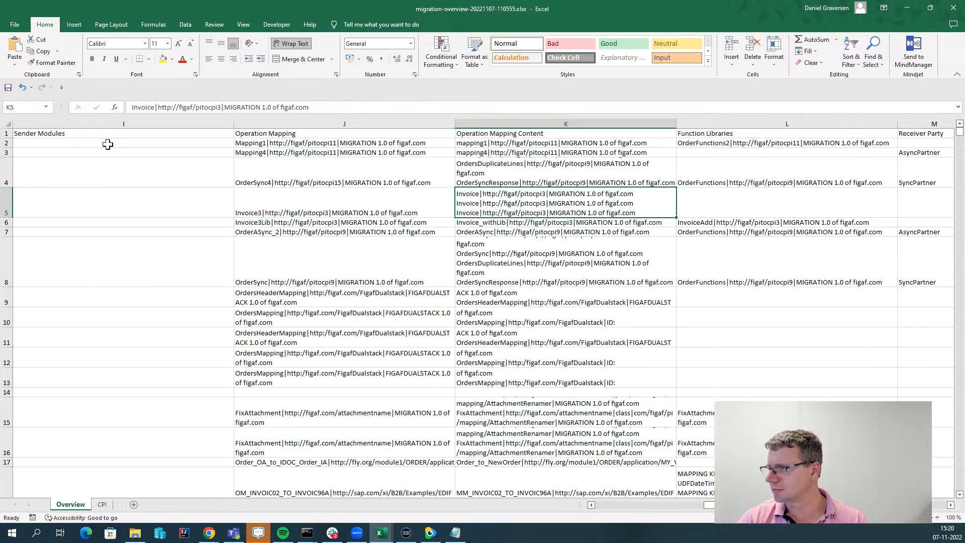
pyautogui.press('Down')
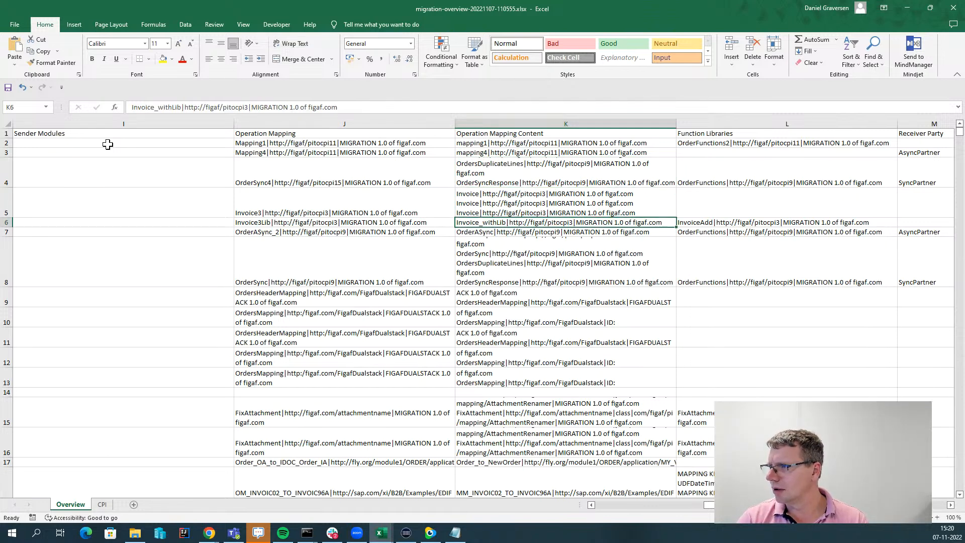
pyautogui.press('Down')
pyautogui.press('Down')
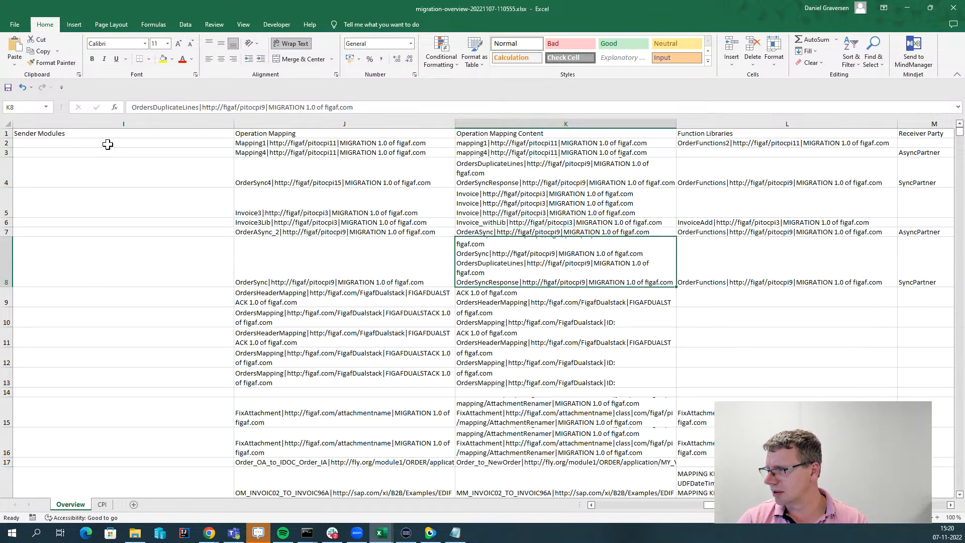
pyautogui.press('Down')
pyautogui.press('Down')
pyautogui.press('Down')
pyautogui.press('Down')
pyautogui.press('Down')
pyautogui.press('Down')
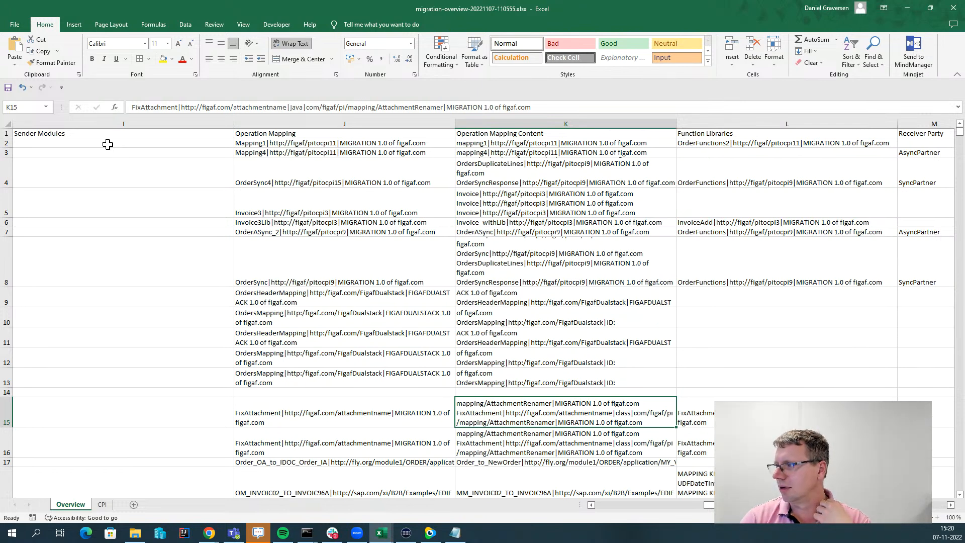
pyautogui.press('Right')
pyautogui.press('Left')
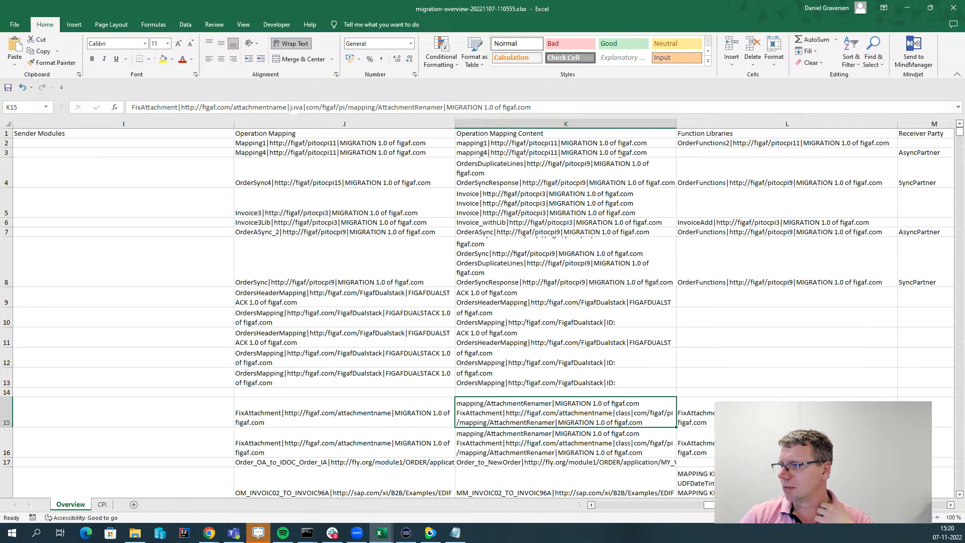
pyautogui.moveTo(293, 117); pyautogui.dragTo(292, 224)
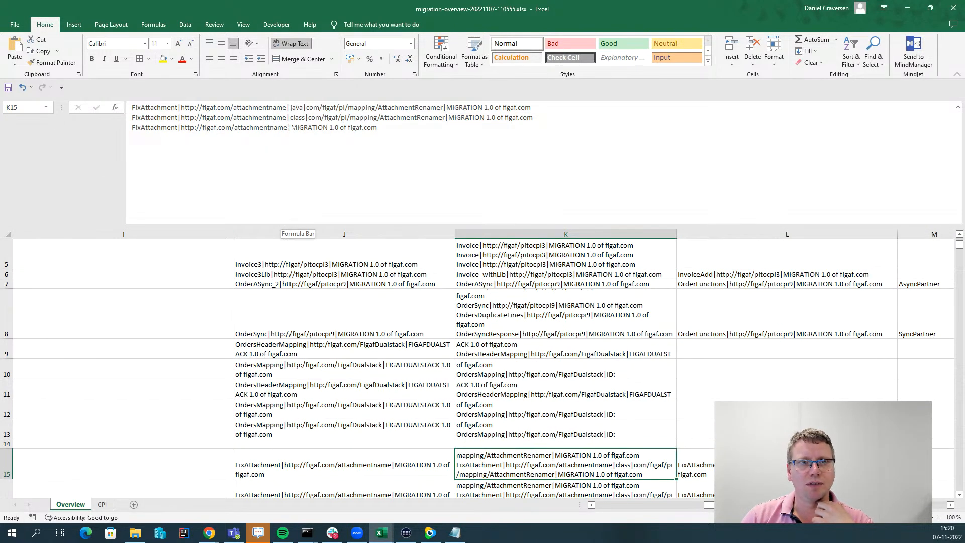
pyautogui.click(739, 317)
pyautogui.click(727, 285)
pyautogui.click(726, 316)
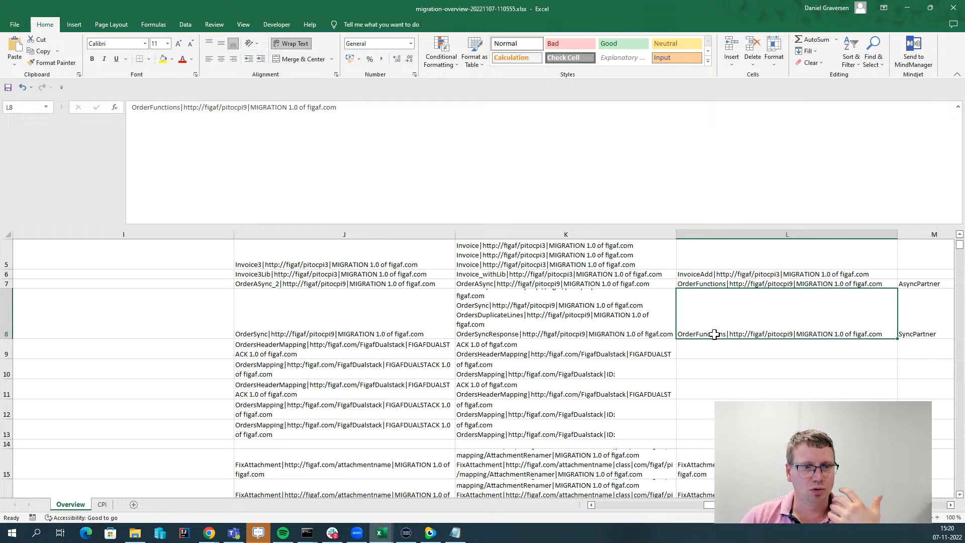
pyautogui.scroll(2, 708, 333)
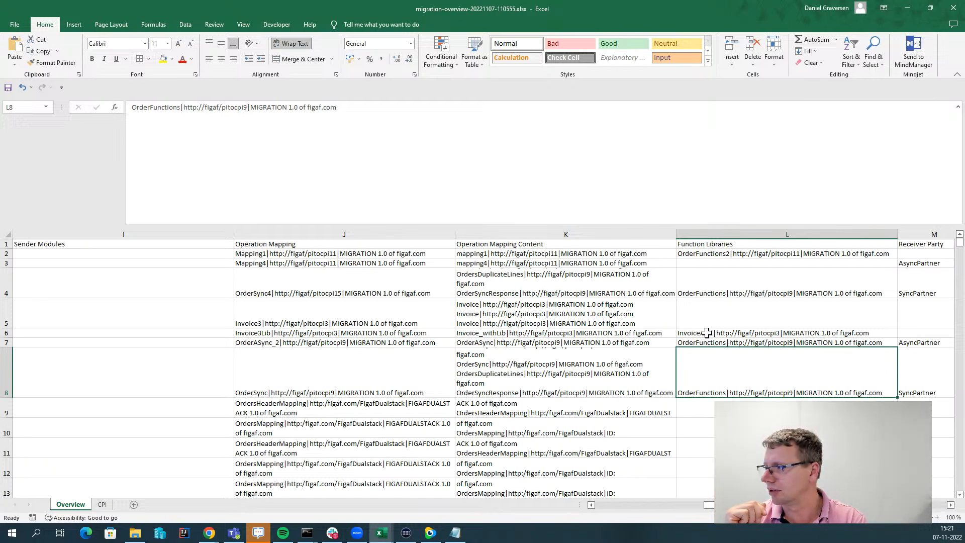
# Browse the receiver modules, PI test cases and Successful counts, including PartnerX and AttachmentSystem rows.
pyautogui.press('Right')
pyautogui.press('Right')
pyautogui.press('Right')
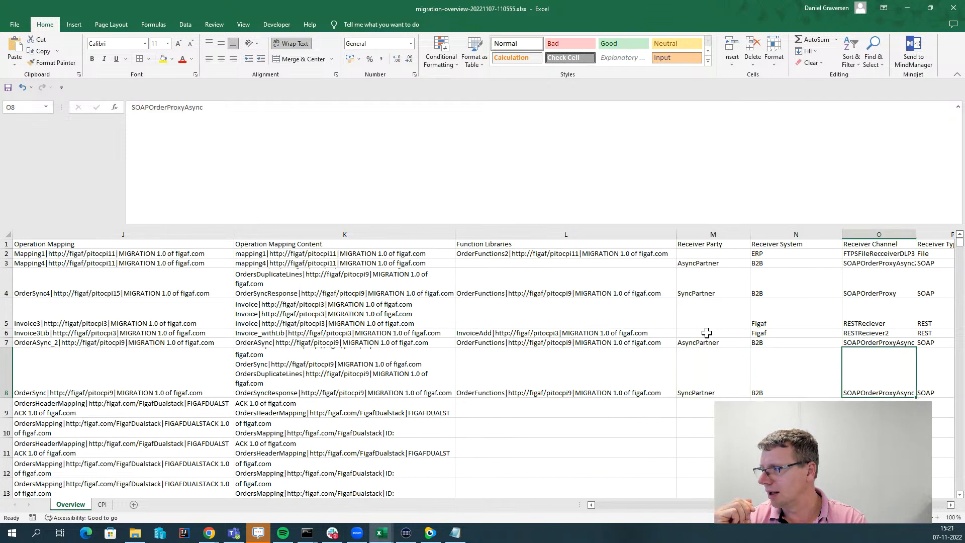
pyautogui.press('Right')
pyautogui.press('Right')
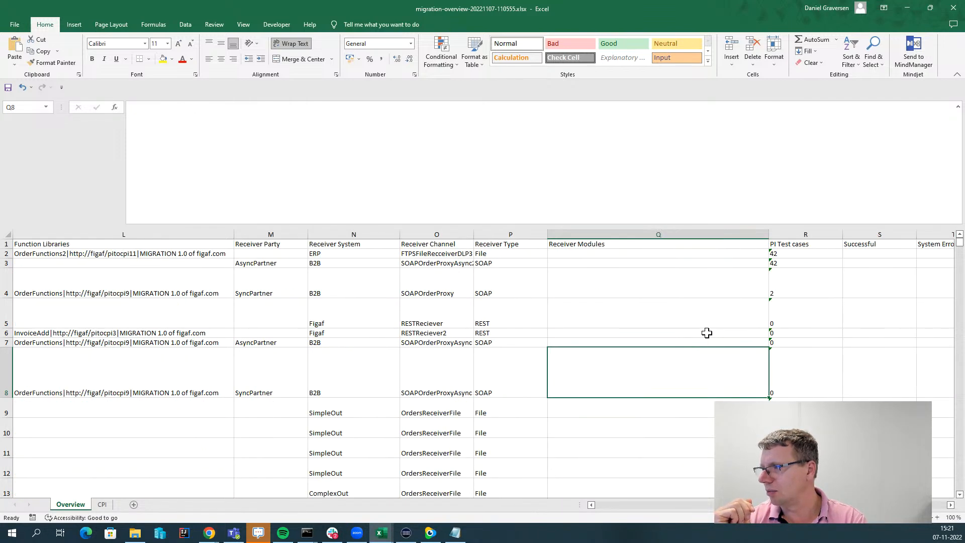
pyautogui.press('Right')
pyautogui.press('Down')
pyautogui.press('Left')
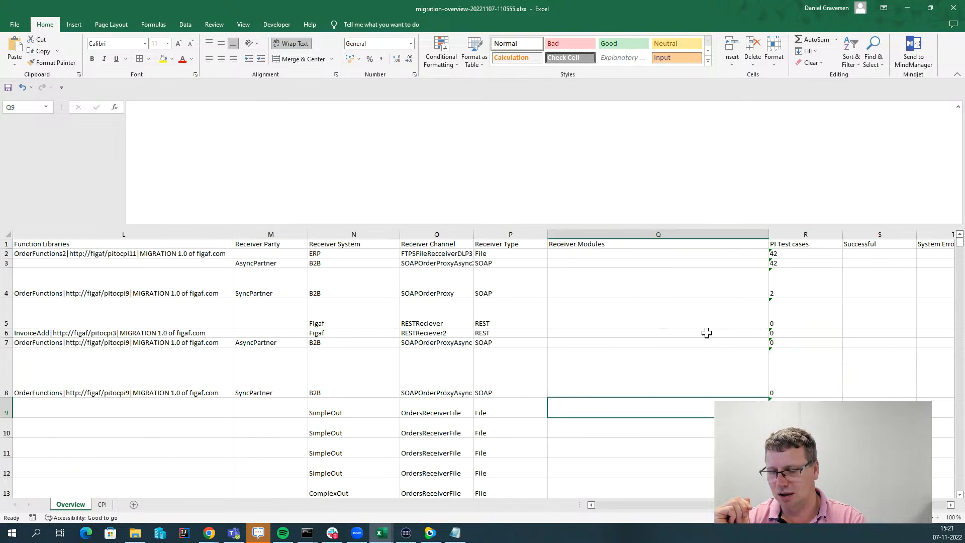
pyautogui.press('Down')
pyautogui.press('Down')
pyautogui.press('Down')
pyautogui.press('Down')
pyautogui.press('Down')
pyautogui.press('Down')
pyautogui.press('Down')
pyautogui.press('Down')
pyautogui.press('Down')
pyautogui.press('Down')
pyautogui.press('Down')
pyautogui.press('Down')
pyautogui.press('Down')
pyautogui.press('Down')
pyautogui.press('Down')
pyautogui.press('Down')
pyautogui.press('Down')
pyautogui.press('Down')
pyautogui.press('Down')
pyautogui.press('Down')
pyautogui.press('Up')
pyautogui.press('Up')
pyautogui.press('Up')
pyautogui.press('Up')
pyautogui.press('Up')
pyautogui.press('Up')
pyautogui.press('Up')
pyautogui.press('Up')
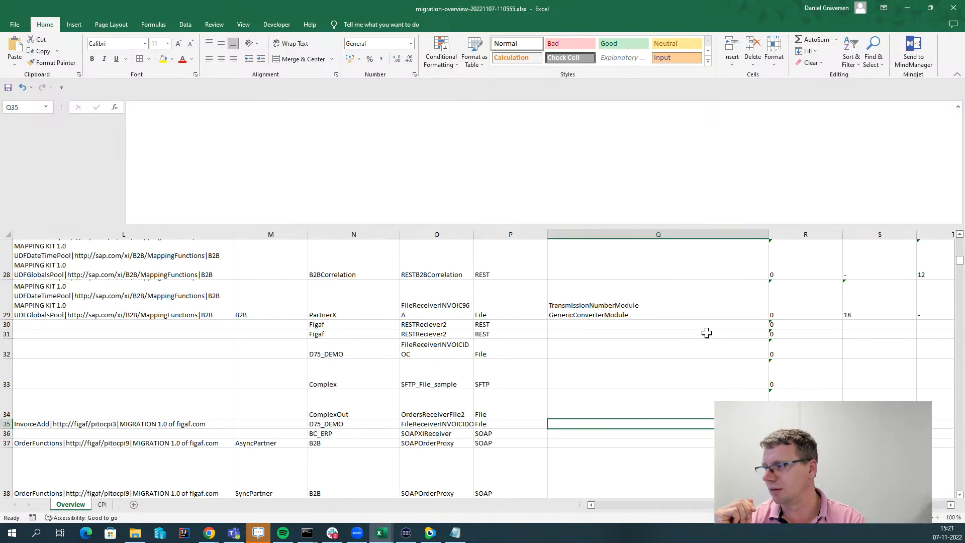
pyautogui.press('Down')
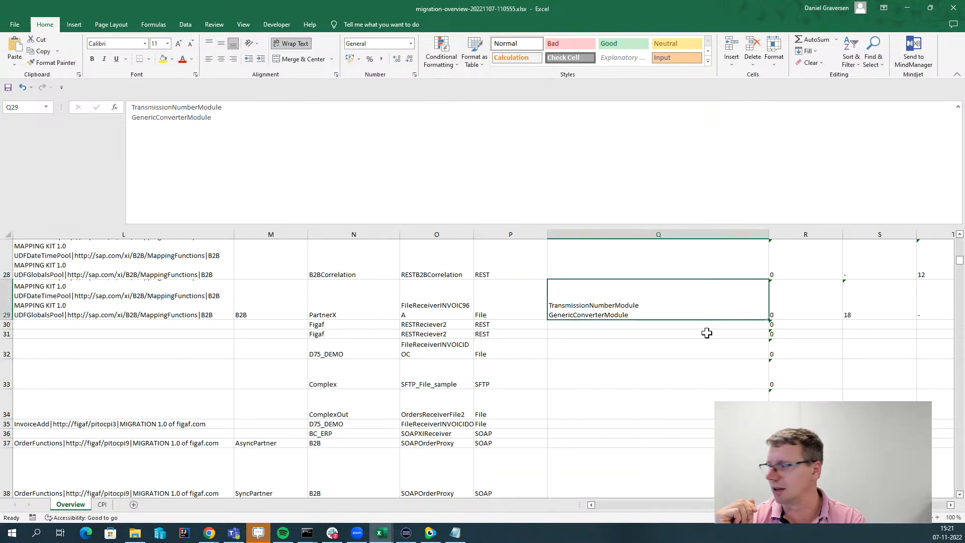
pyautogui.press('Right')
pyautogui.press('Right')
pyautogui.press('Up')
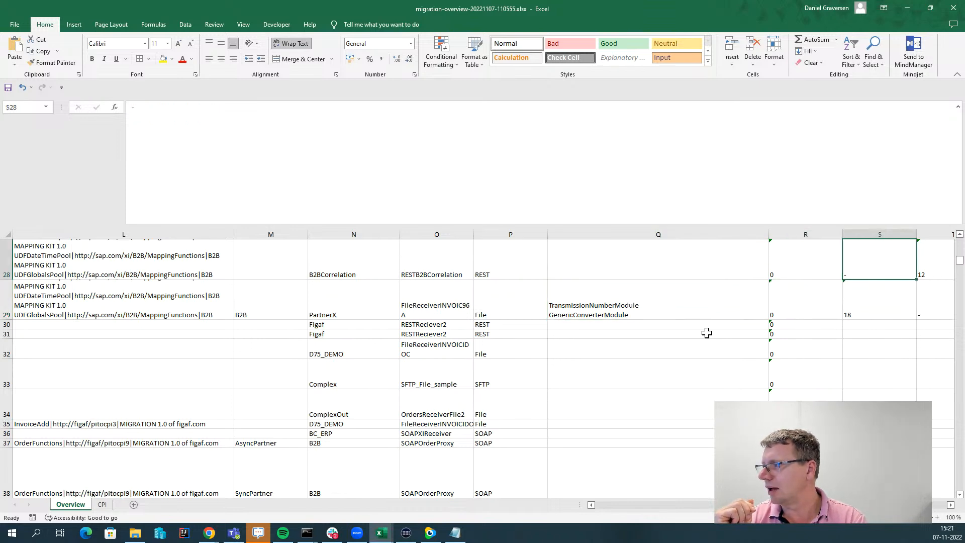
pyautogui.press('Up')
pyautogui.press('Up')
pyautogui.press('Up')
pyautogui.press('Up')
pyautogui.press('Up')
pyautogui.press('Up')
pyautogui.press('Up')
pyautogui.press('Up')
pyautogui.press('Up')
pyautogui.press('Up')
pyautogui.press('Up')
pyautogui.press('Up')
pyautogui.press('Up')
pyautogui.press('Up')
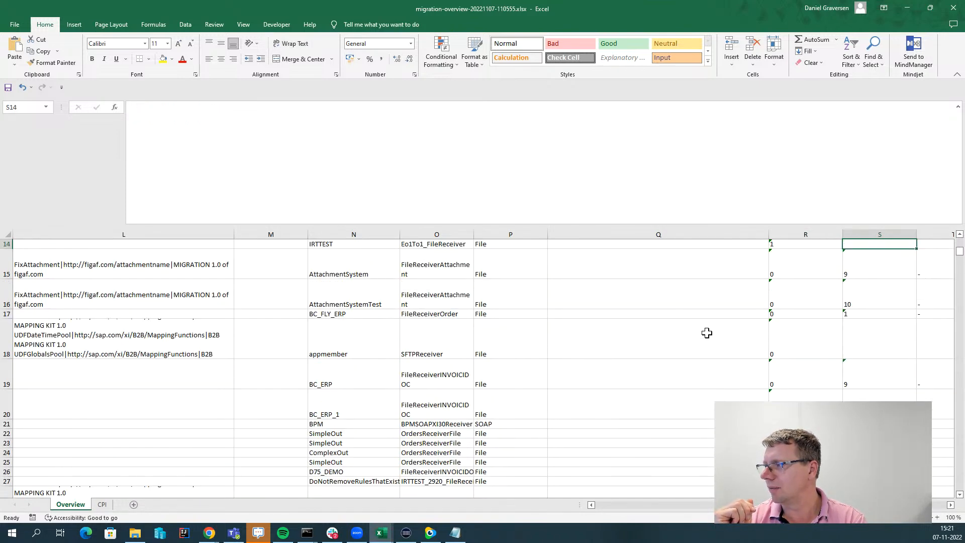
pyautogui.press('Up')
pyautogui.press('Down')
pyautogui.press('Down')
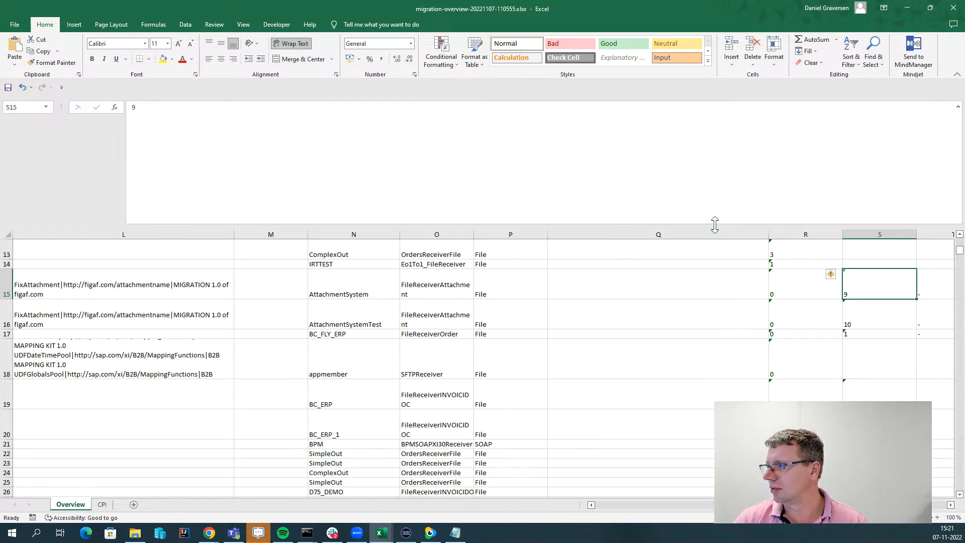
# Collapse the cell-contents area to one line, check the result columns, and return to row 16's start.
pyautogui.moveTo(714, 224); pyautogui.dragTo(709, 143)
pyautogui.press('Right')
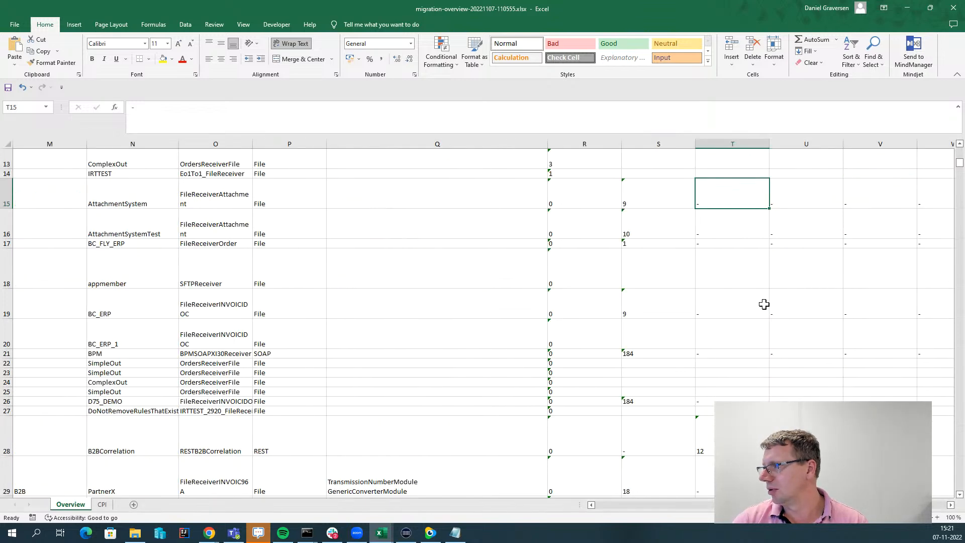
pyautogui.press('Down')
pyautogui.press('Right')
pyautogui.press('Right')
pyautogui.press('Right')
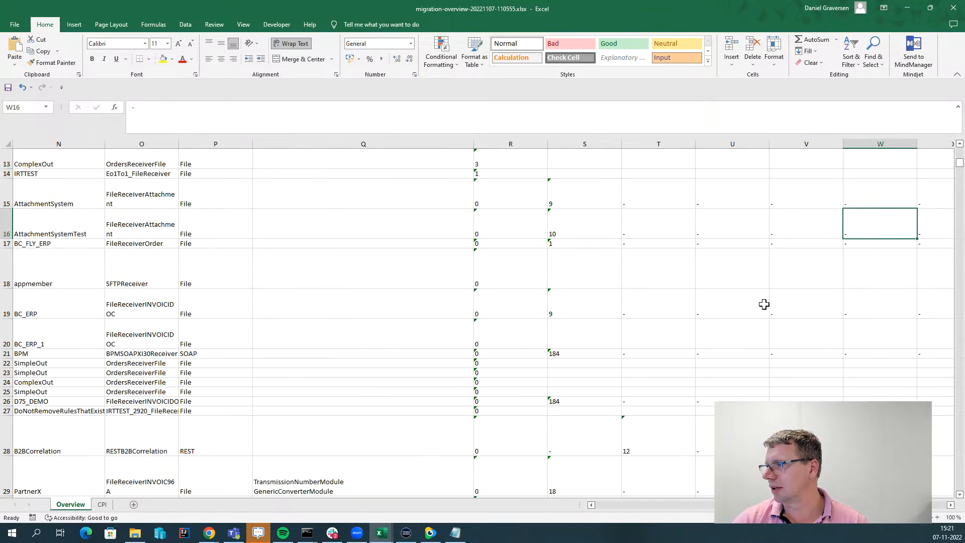
pyautogui.press('Left')
pyautogui.press('Left')
pyautogui.press('Left')
pyautogui.press('Left')
pyautogui.press('Home')
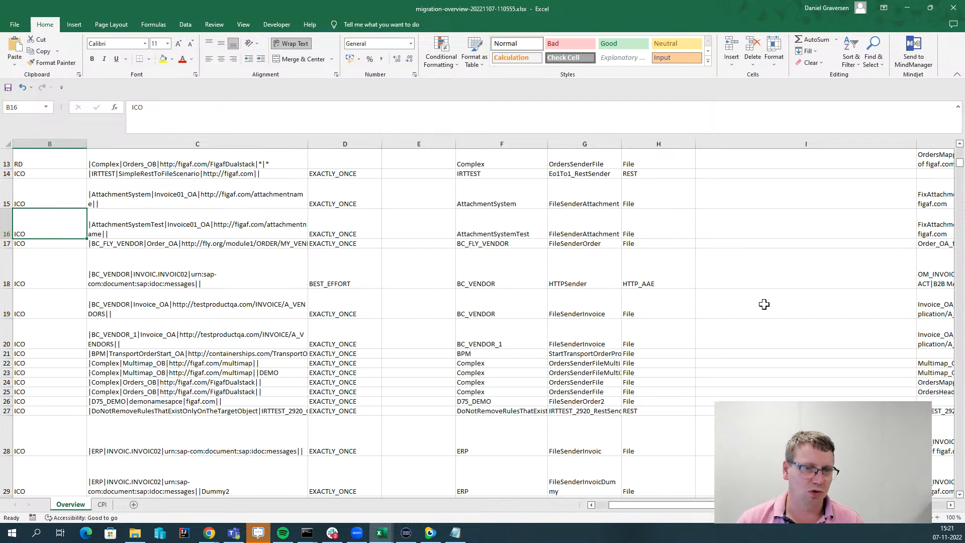
# Switch from the Excel workbook back to Chrome showing the D75 synchronization results.
pyautogui.hotkey('alt', 'Tab')
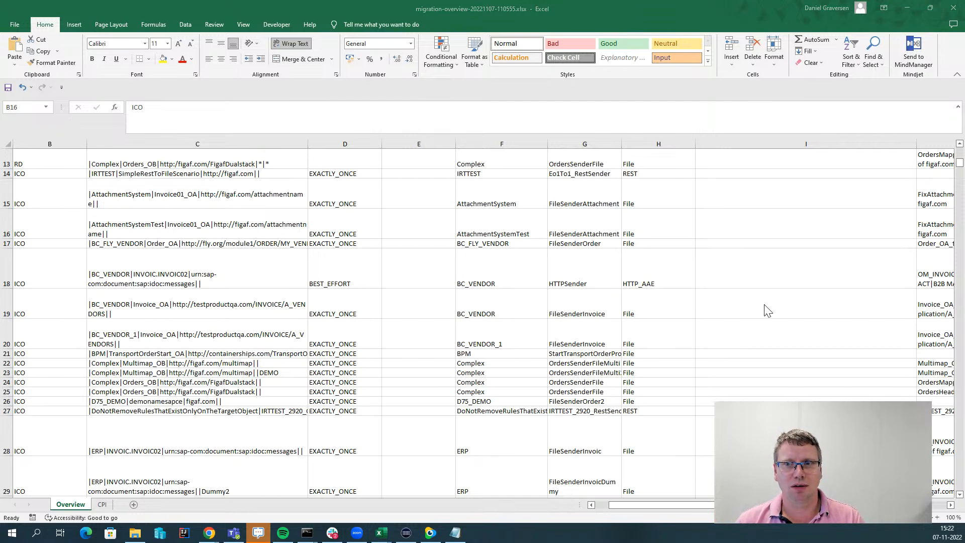
pyautogui.hotkey('alt', 'Tab')
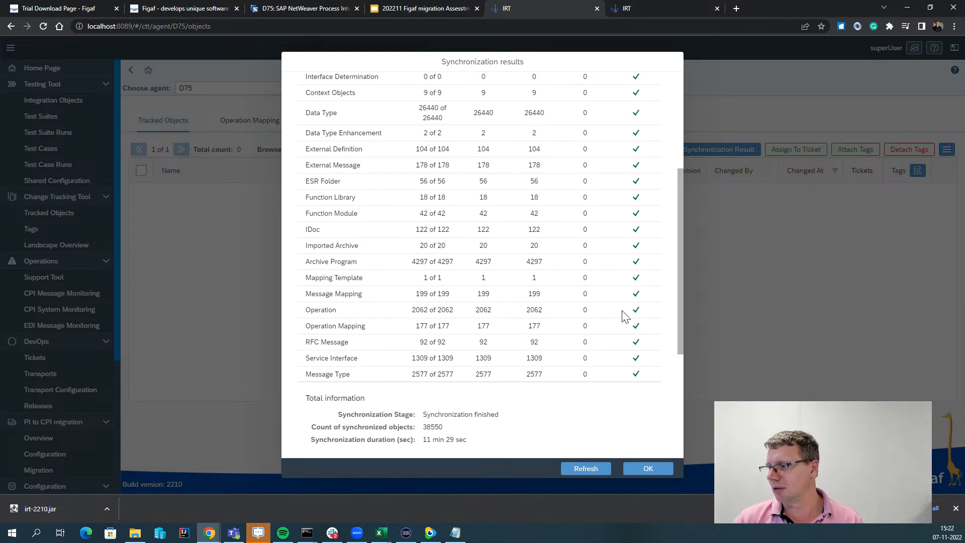
# Check the 38550 synchronized objects, refresh the results, and close the dialog.
pyautogui.moveTo(445, 428); pyautogui.dragTo(420, 426)
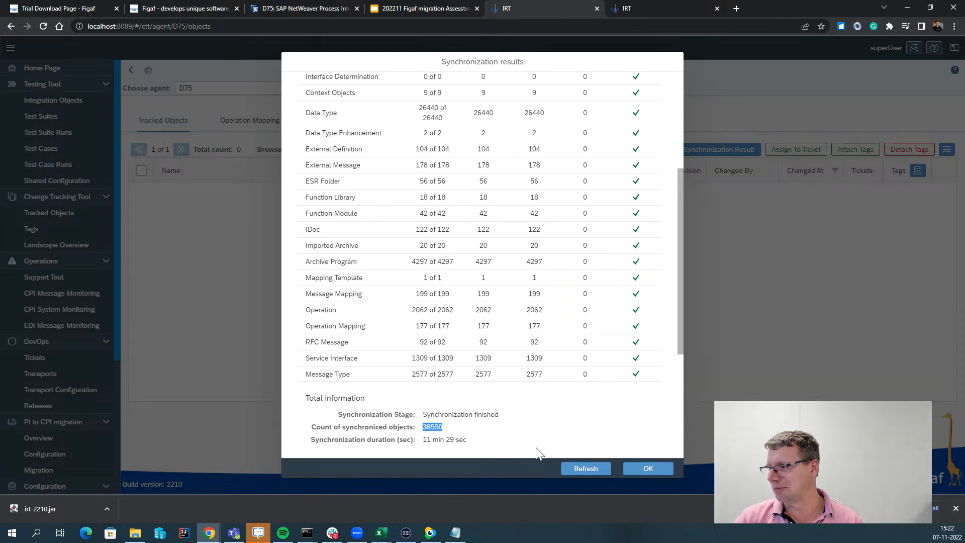
pyautogui.scroll(-4, 591, 453)
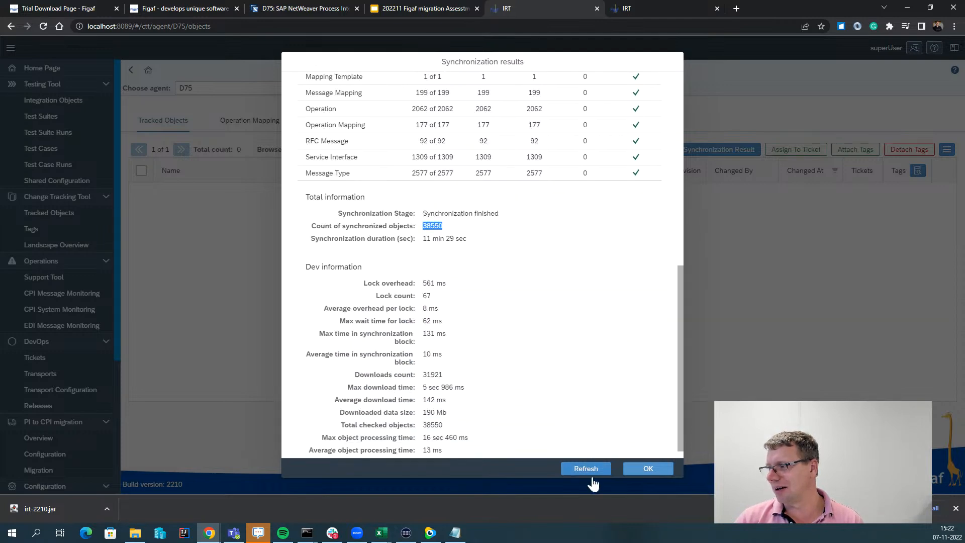
pyautogui.click(591, 470)
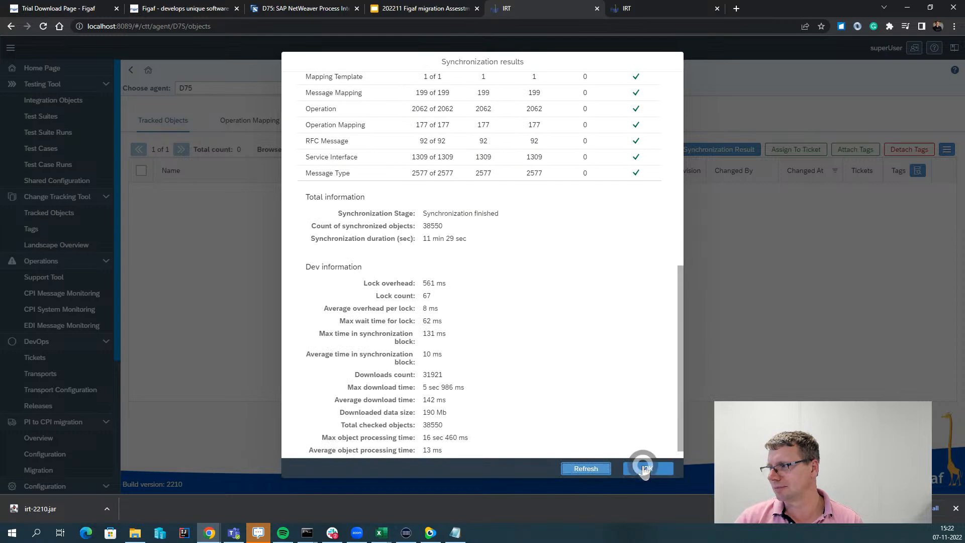
pyautogui.click(641, 467)
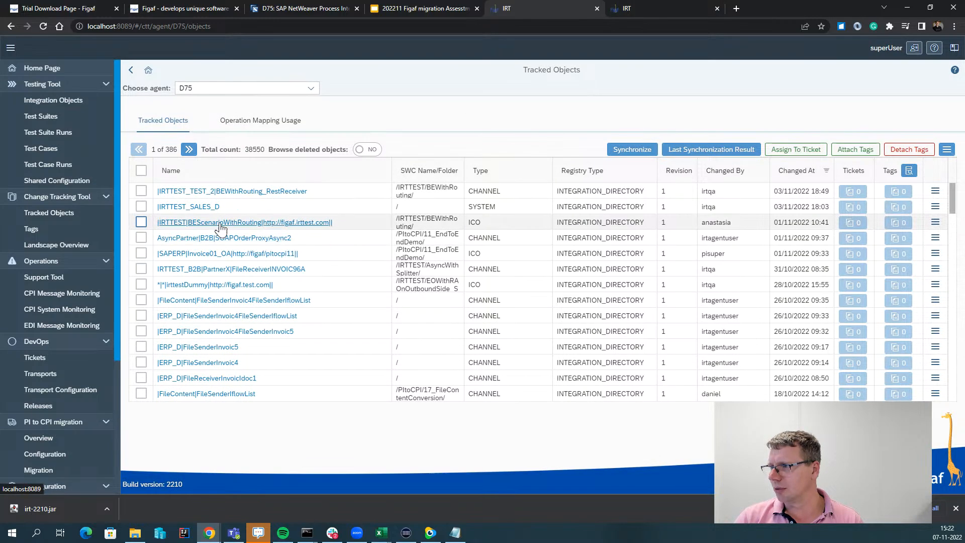
# Inspect BEScenarioWithRouting's linked object IRRTTEST_TEST_1 channels, then go back to the migration overview.
pyautogui.click(527, 251)
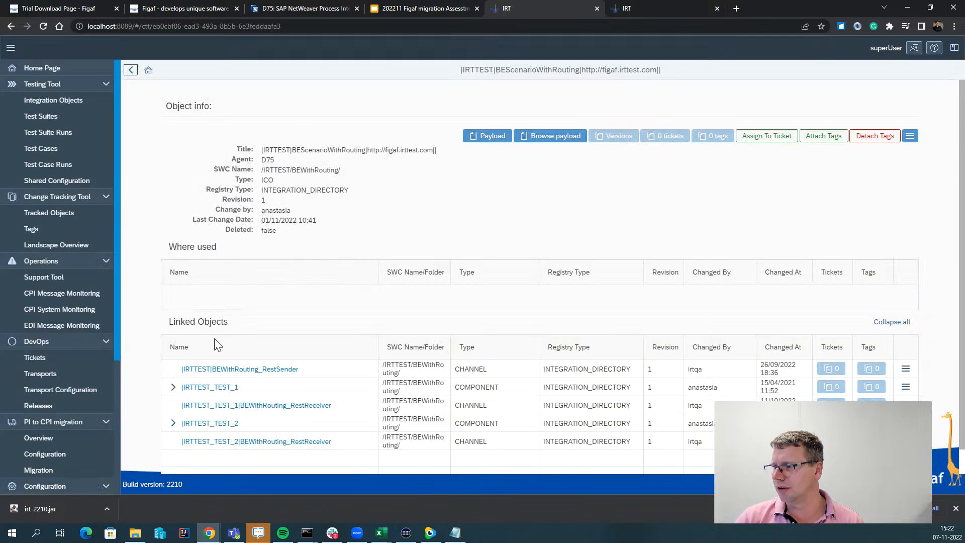
pyautogui.scroll(-1, 211, 352)
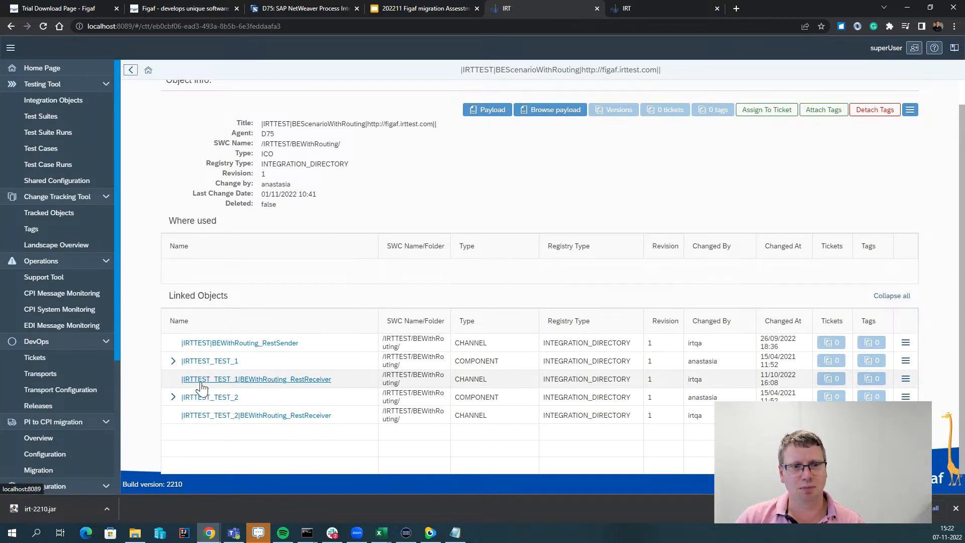
pyautogui.click(172, 361)
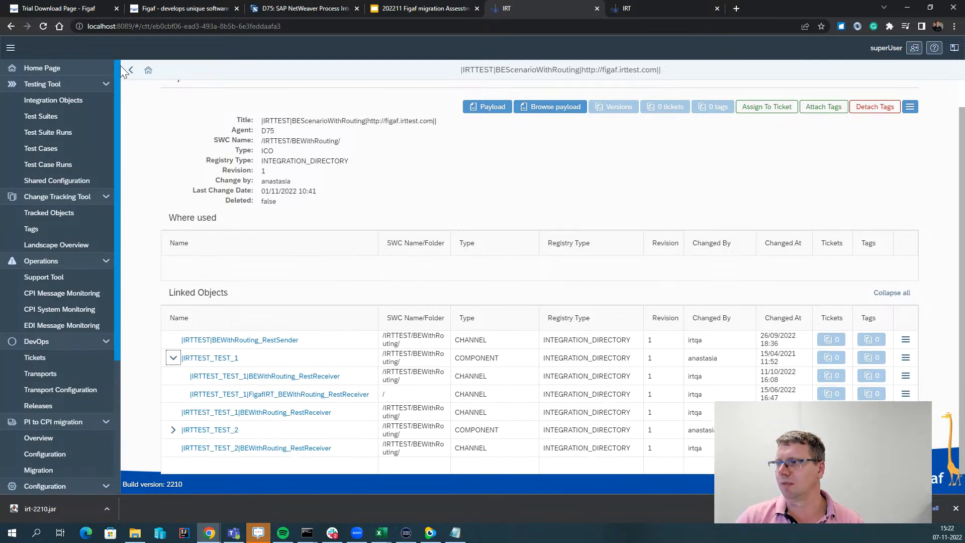
pyautogui.click(129, 71)
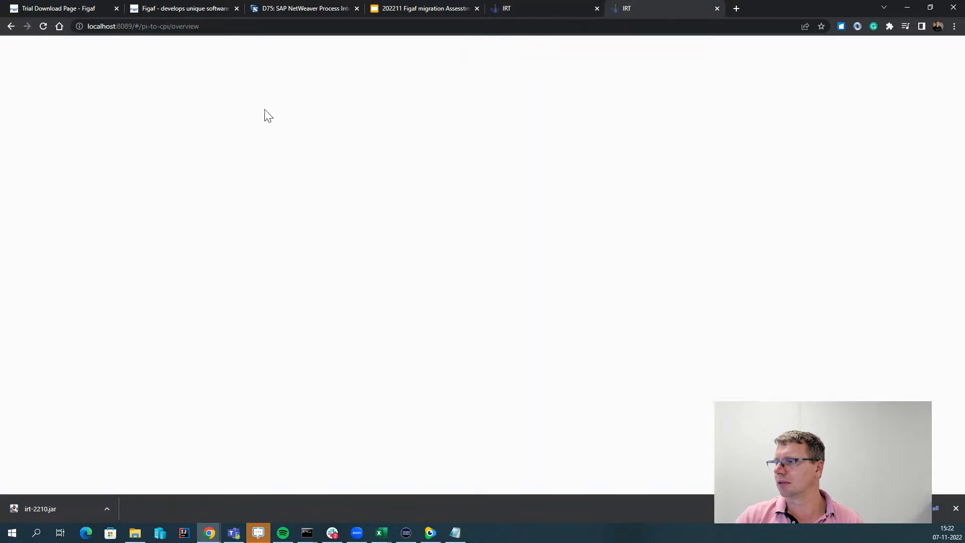
# Reload the overview, generate a month-based migration report, and open the downloaded xlsx.
pyautogui.click(44, 26)
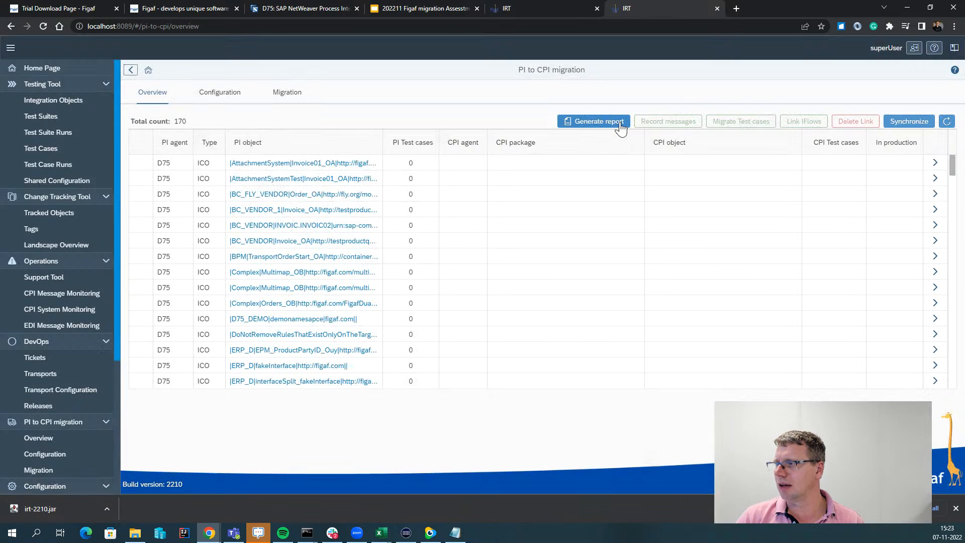
pyautogui.click(621, 126)
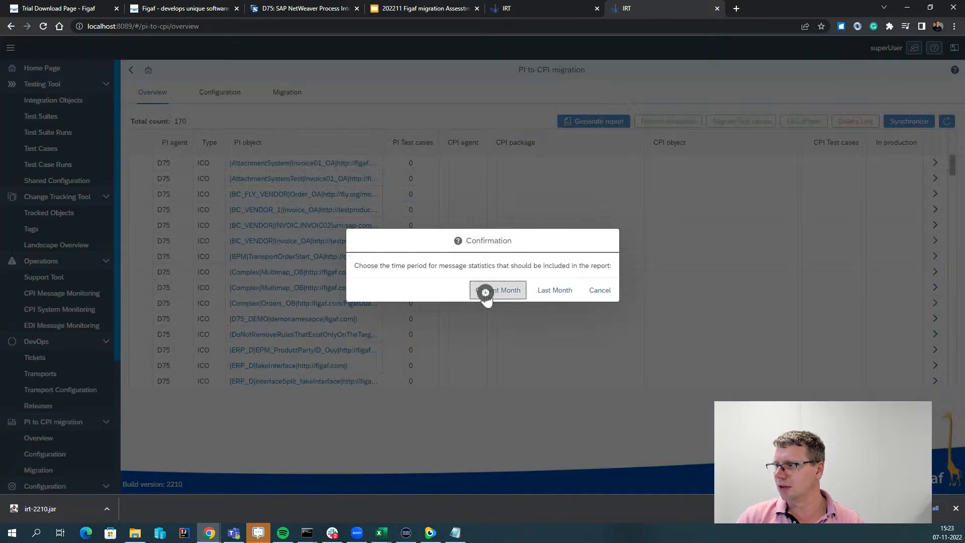
pyautogui.click(485, 298)
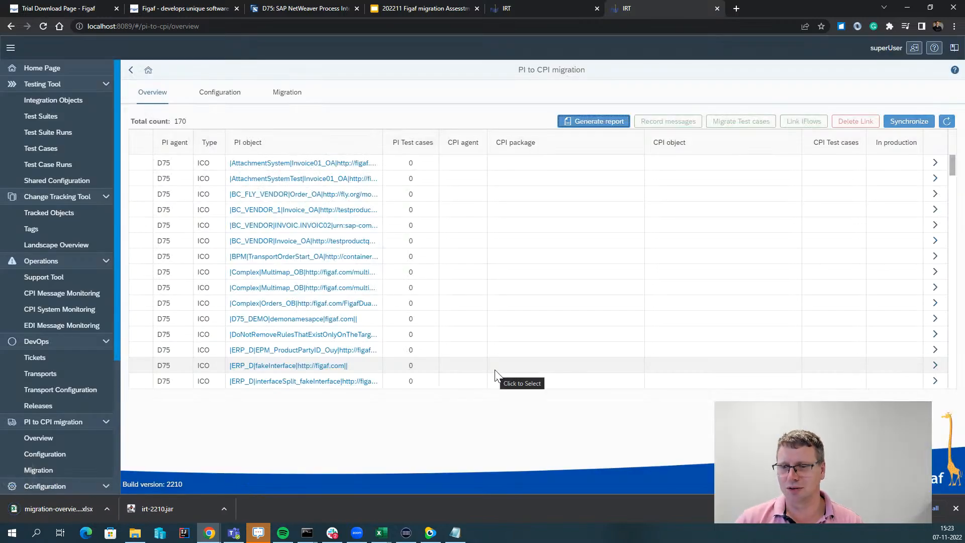
pyautogui.click(62, 508)
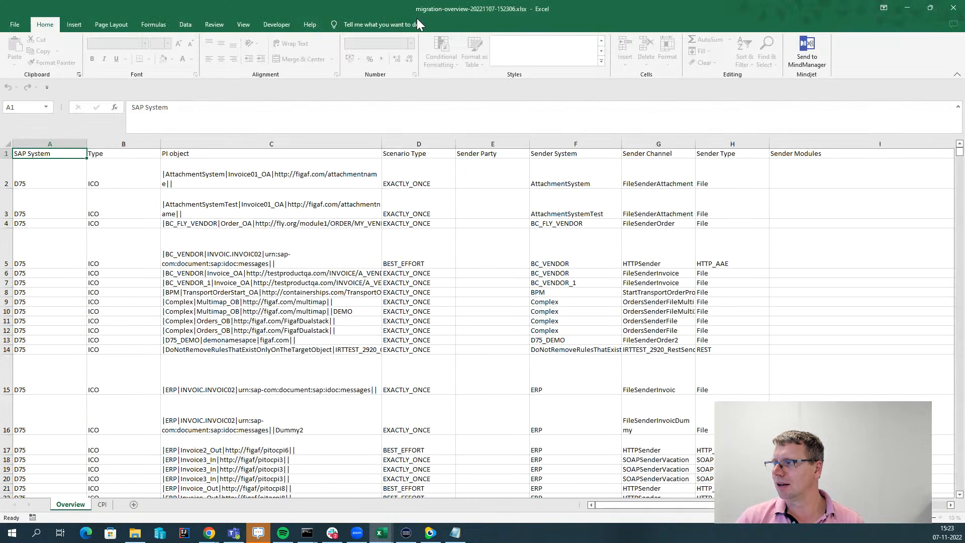
# Select the rows listing D75 ICOs, sender systems and operation mappings on the Overview sheet.
pyautogui.click(428, 252)
pyautogui.moveTo(427, 252); pyautogui.dragTo(832, 323)
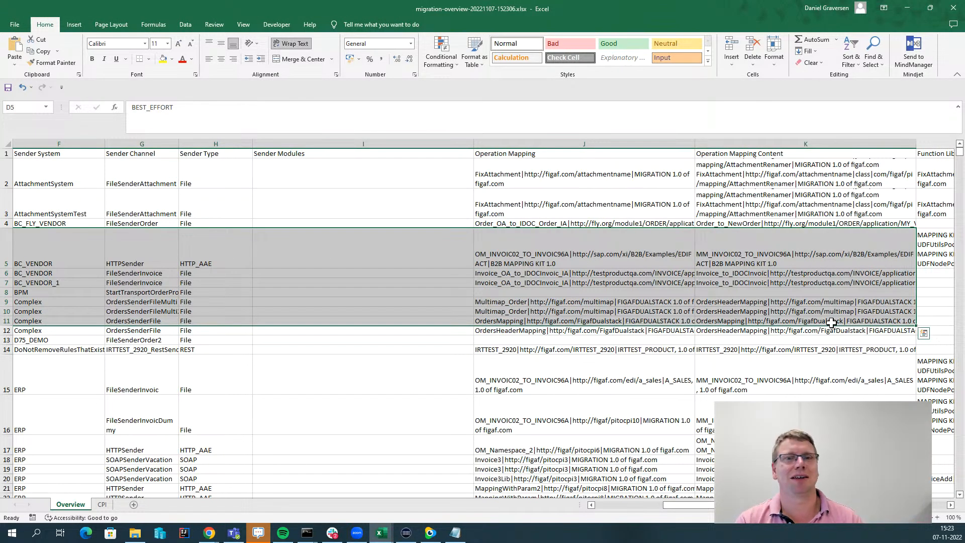